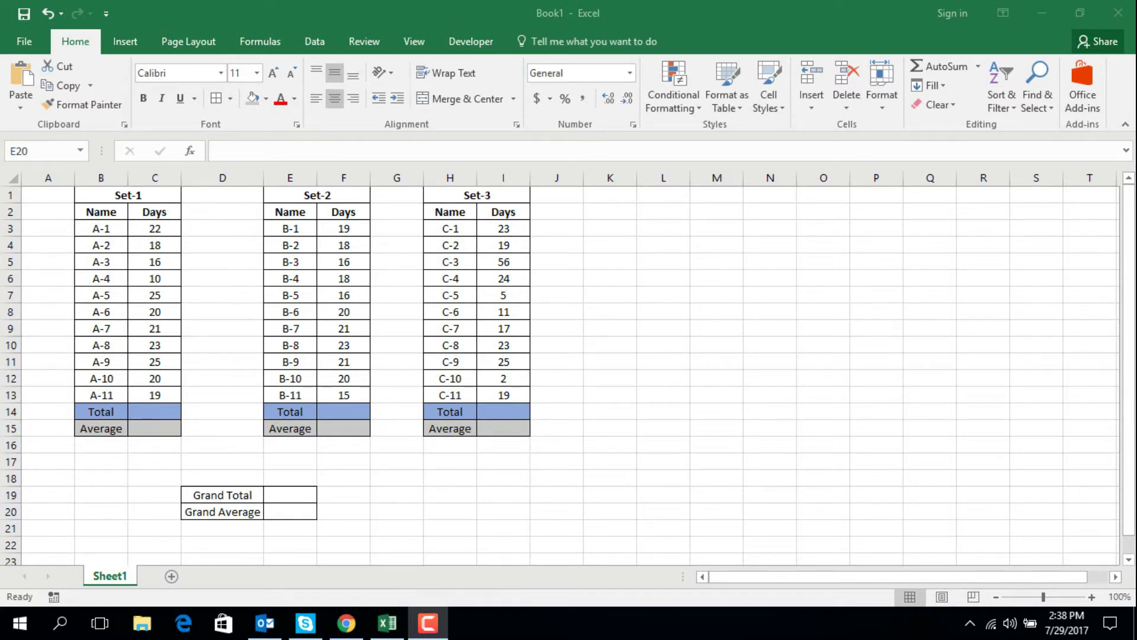
- Calculate the Set-1 total in cell C14 with the formula =SUM(C3:C13)
{"action": "double_click", "coordinate": [290, 511]}
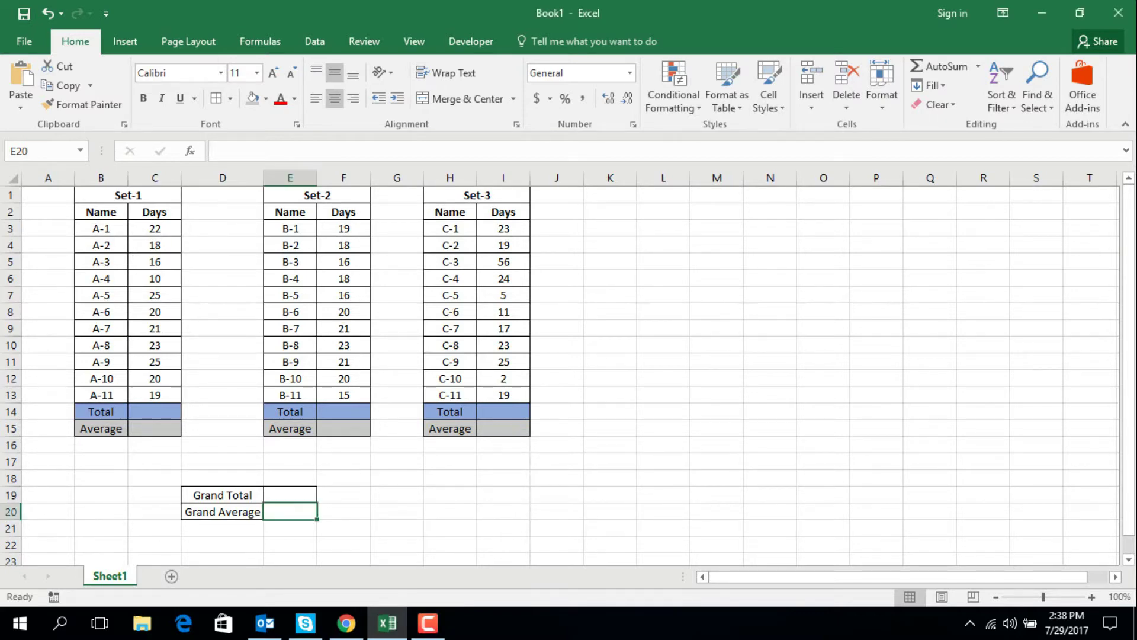
{"action": "double_click", "coordinate": [154, 411]}
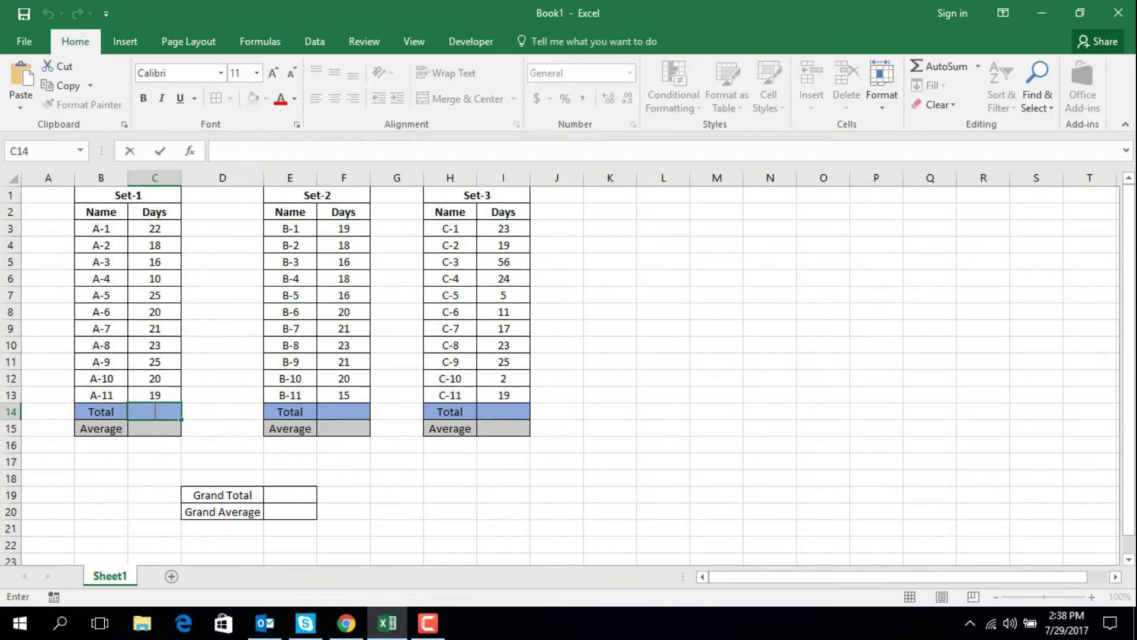
{"action": "type", "text": "="}
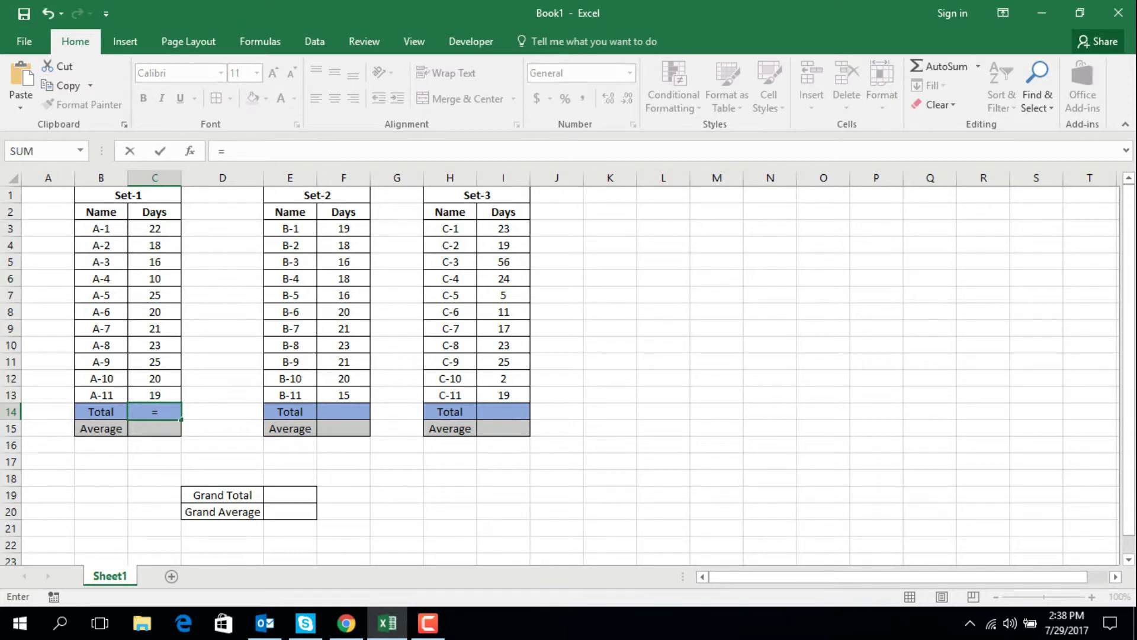
{"action": "type", "text": "s"}
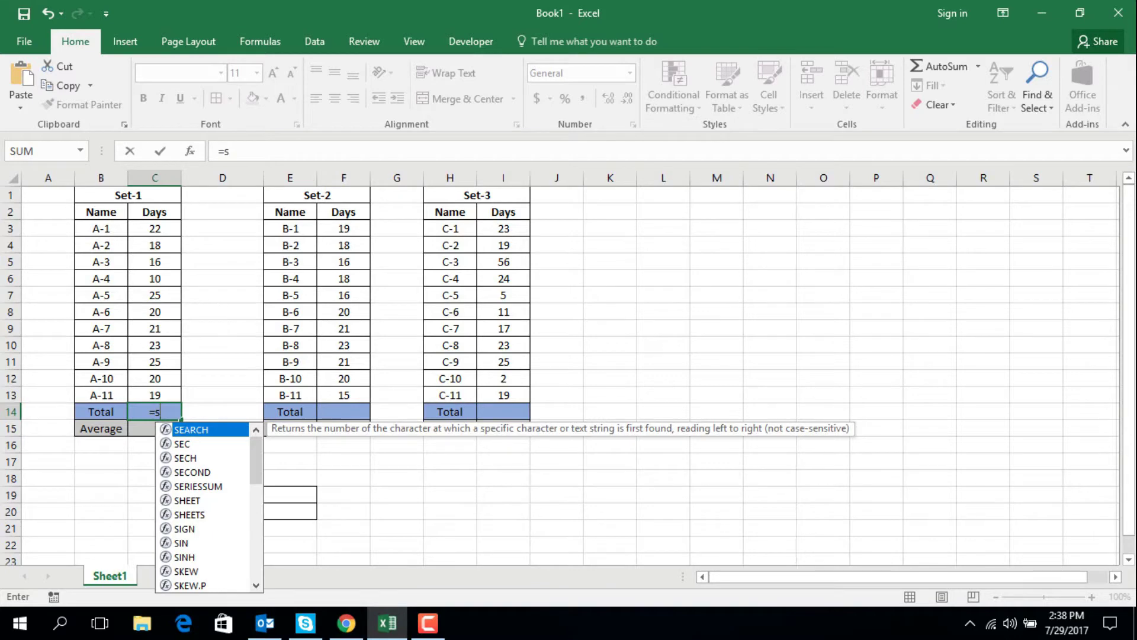
{"action": "type", "text": "u"}
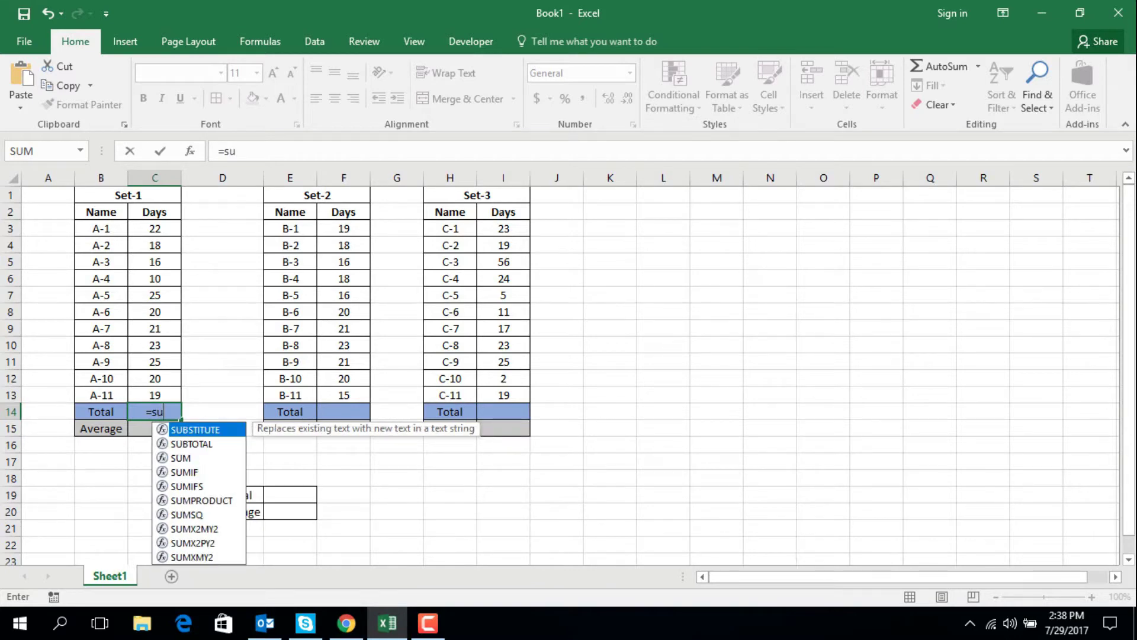
{"action": "type", "text": "m"}
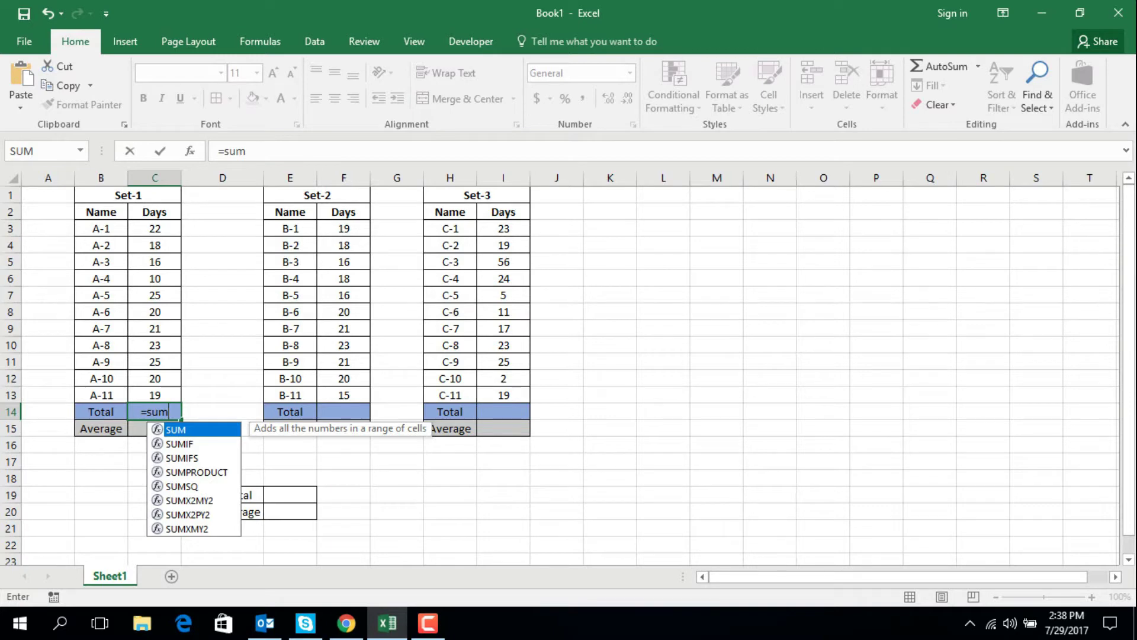
{"action": "key", "text": "Tab"}
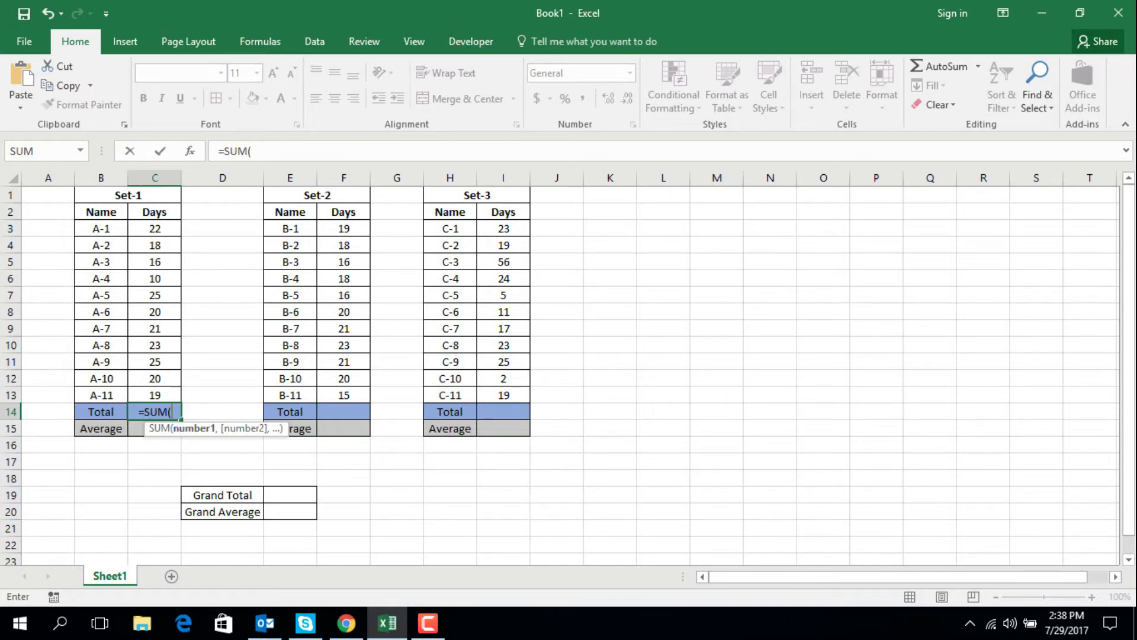
{"action": "left_click_drag", "start_coordinate": [154, 229], "coordinate": [156, 396]}
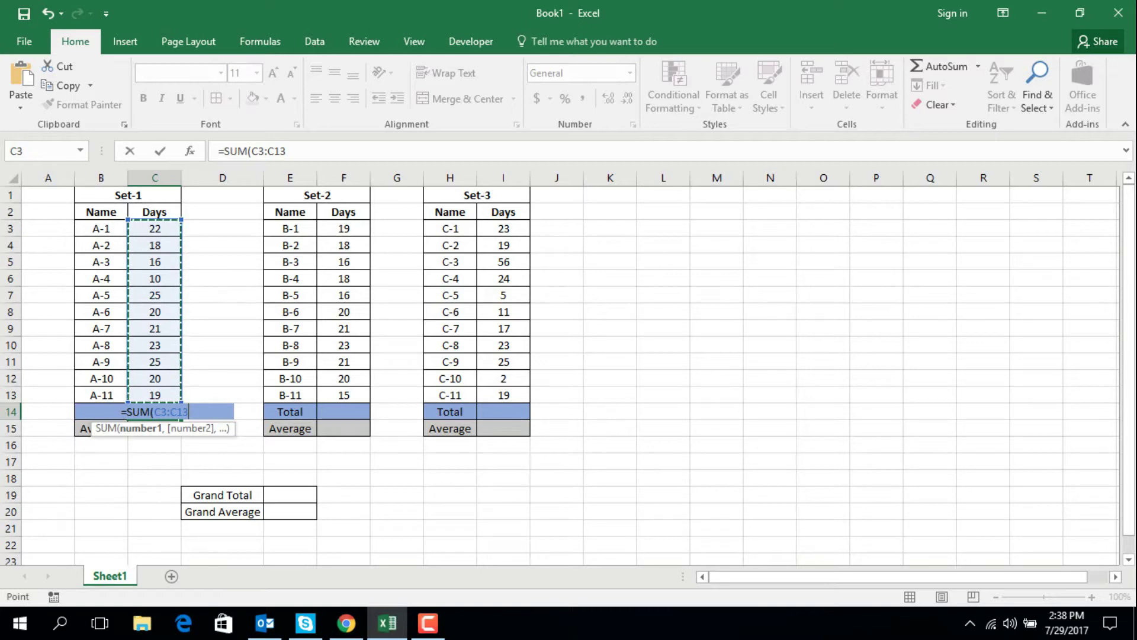
{"action": "type", "text": ")"}
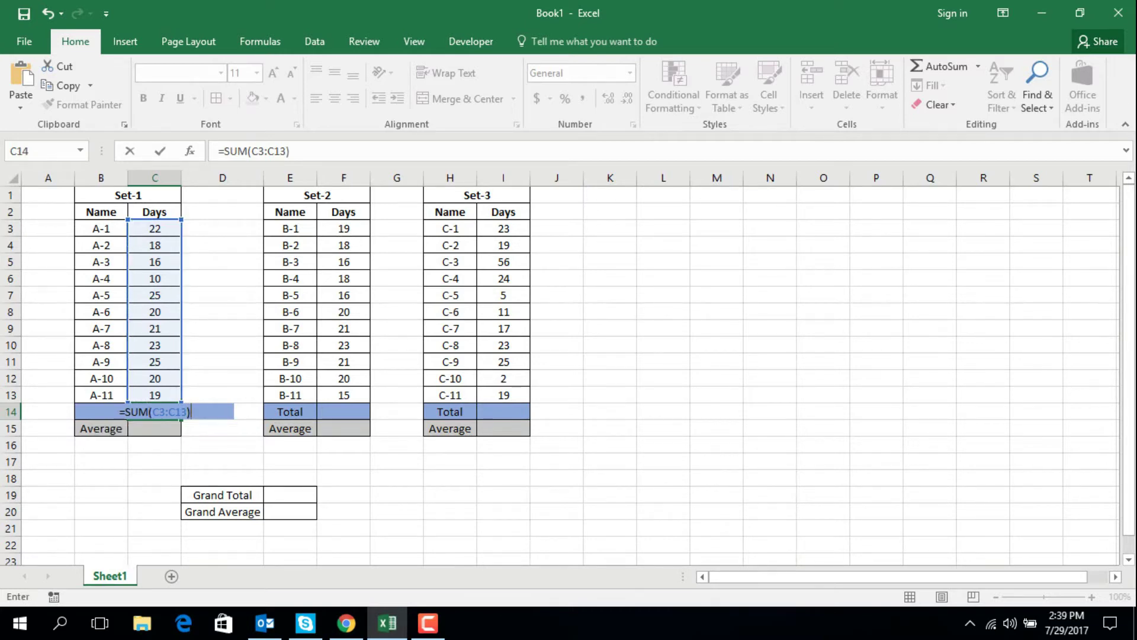
{"action": "key", "text": "Return"}
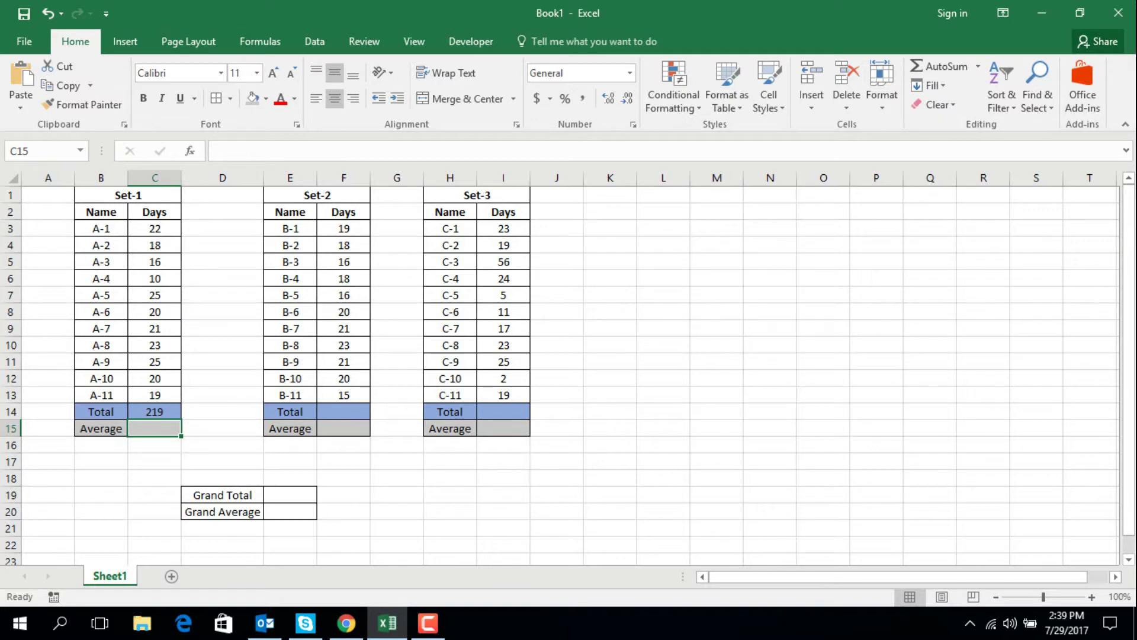
- Calculate the Set-2 total in cell F14 with the formula =SUM(F3:F13)
{"action": "double_click", "coordinate": [344, 411]}
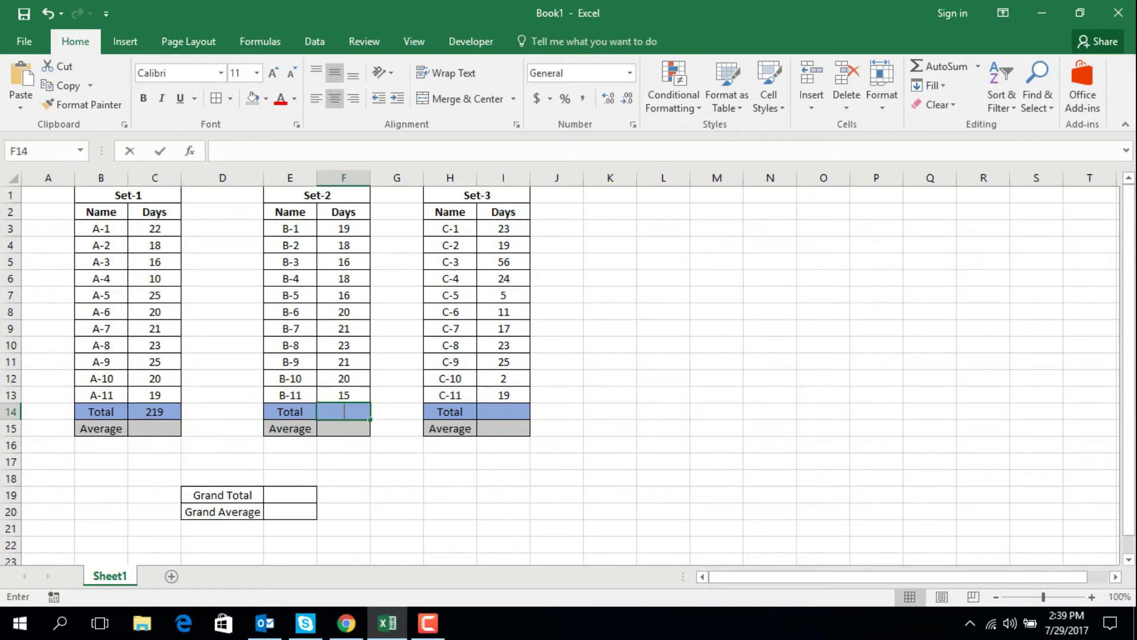
{"action": "type", "text": "+"}
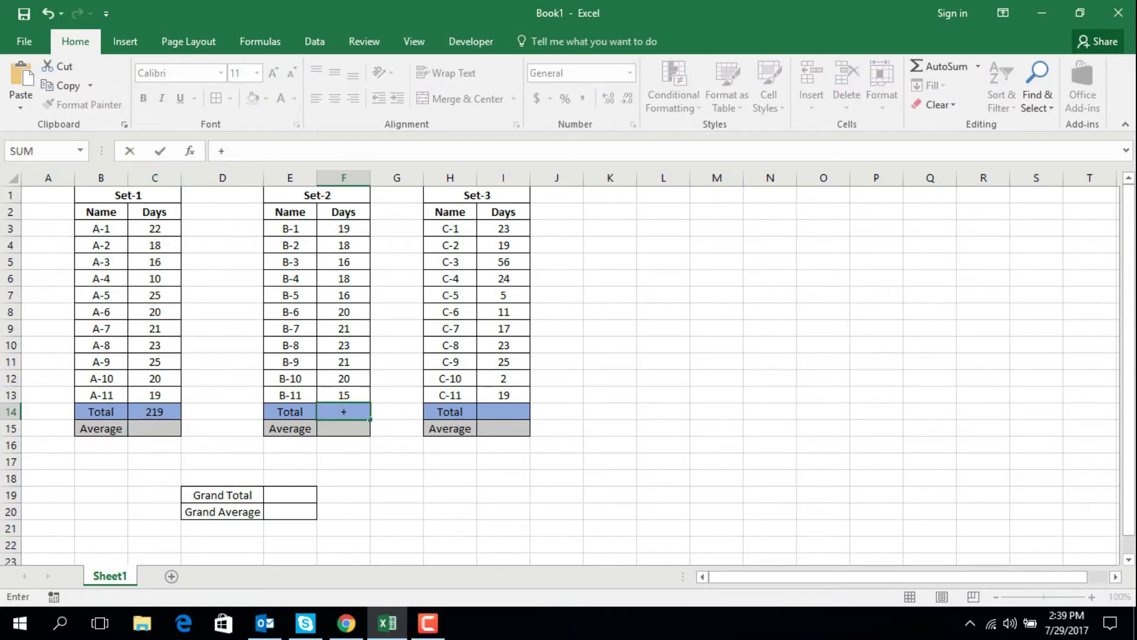
{"action": "key", "text": "BackSpace"}
{"action": "type", "text": "=SUM"}
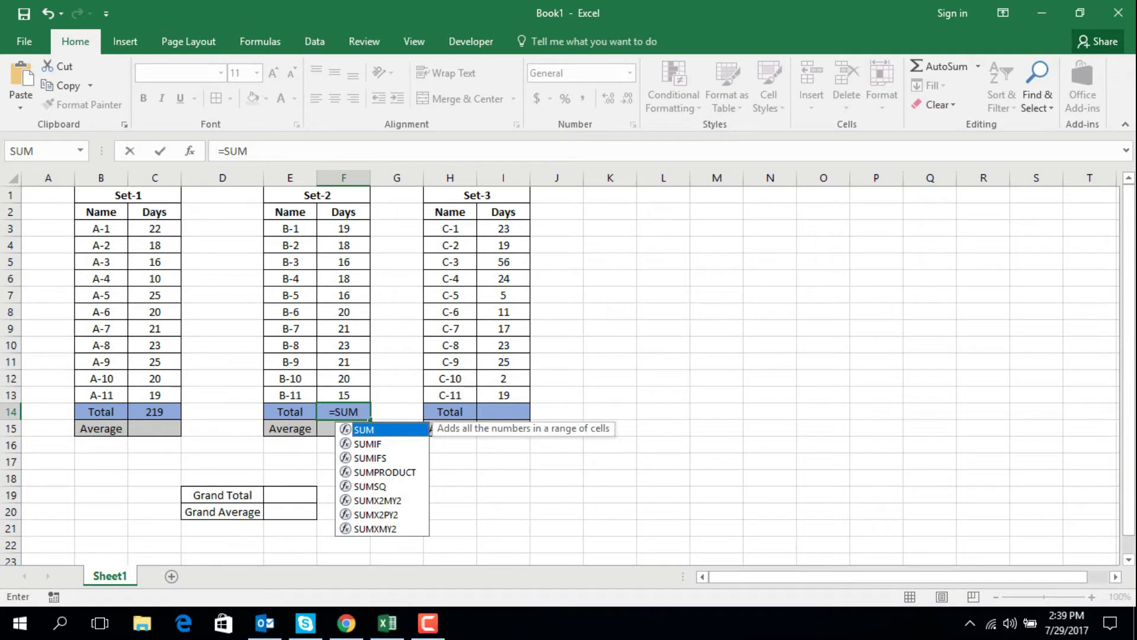
{"action": "type", "text": "("}
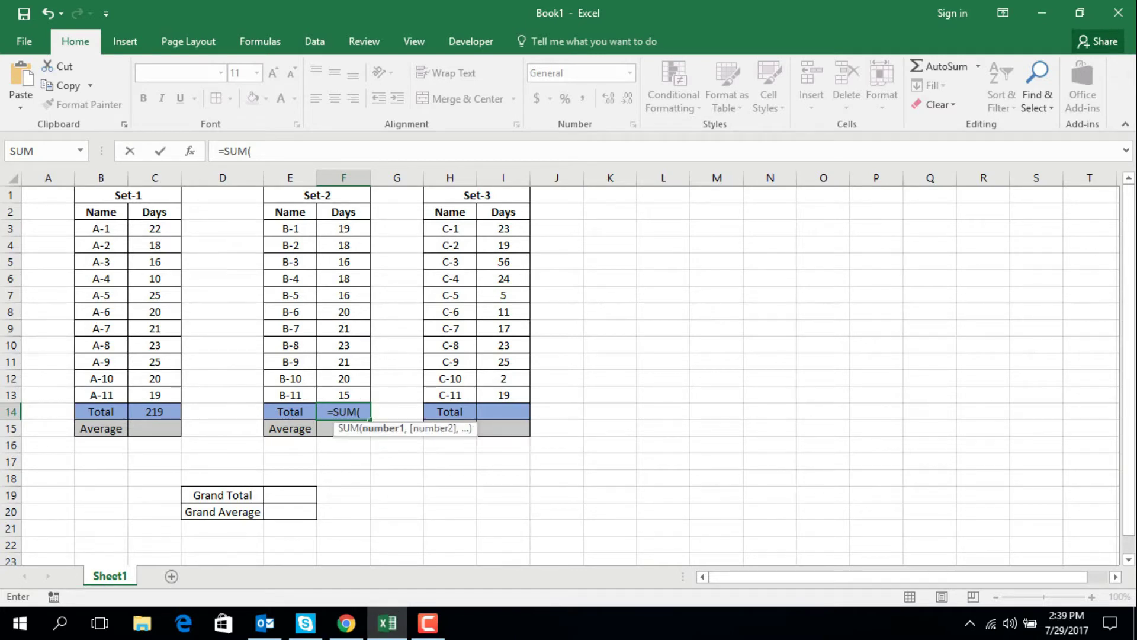
{"action": "left_click_drag", "start_coordinate": [344, 228], "coordinate": [361, 398]}
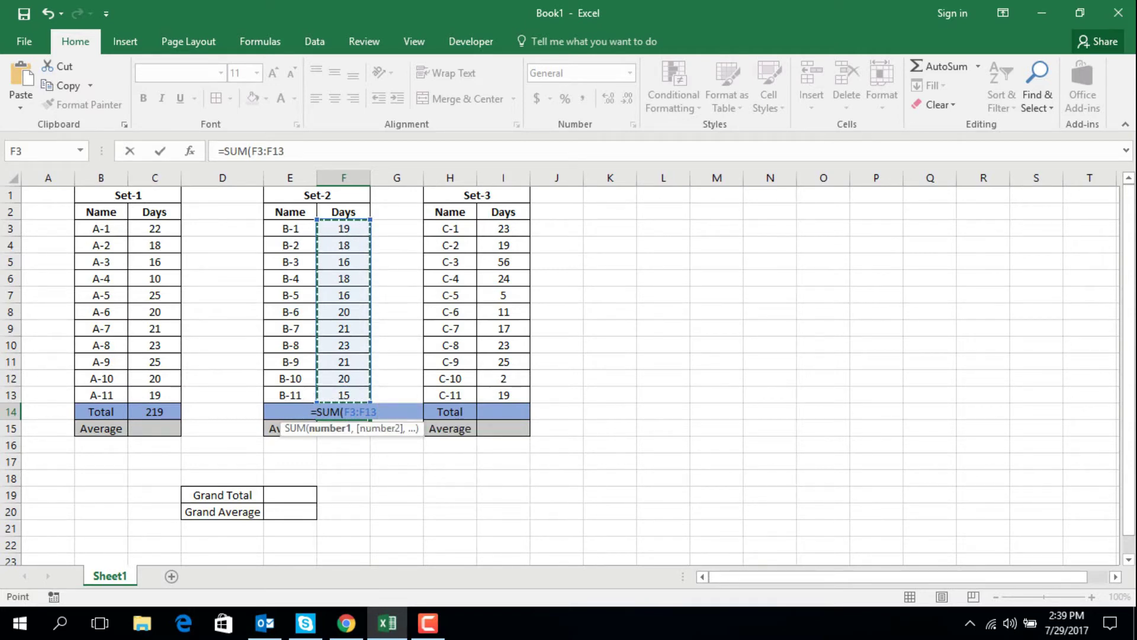
{"action": "type", "text": ")"}
{"action": "key", "text": "Return"}
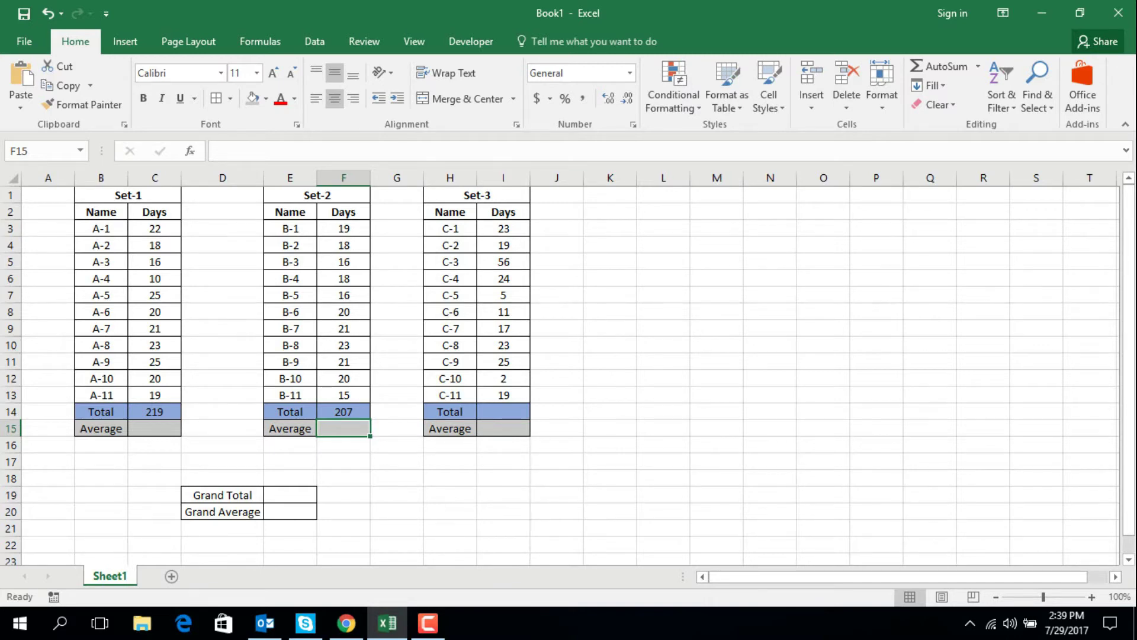
- Calculate the Set-3 total in cell I14 with the formula =SUM(I3:I13)
{"action": "double_click", "coordinate": [503, 411]}
{"action": "type", "text": "=SUM"}
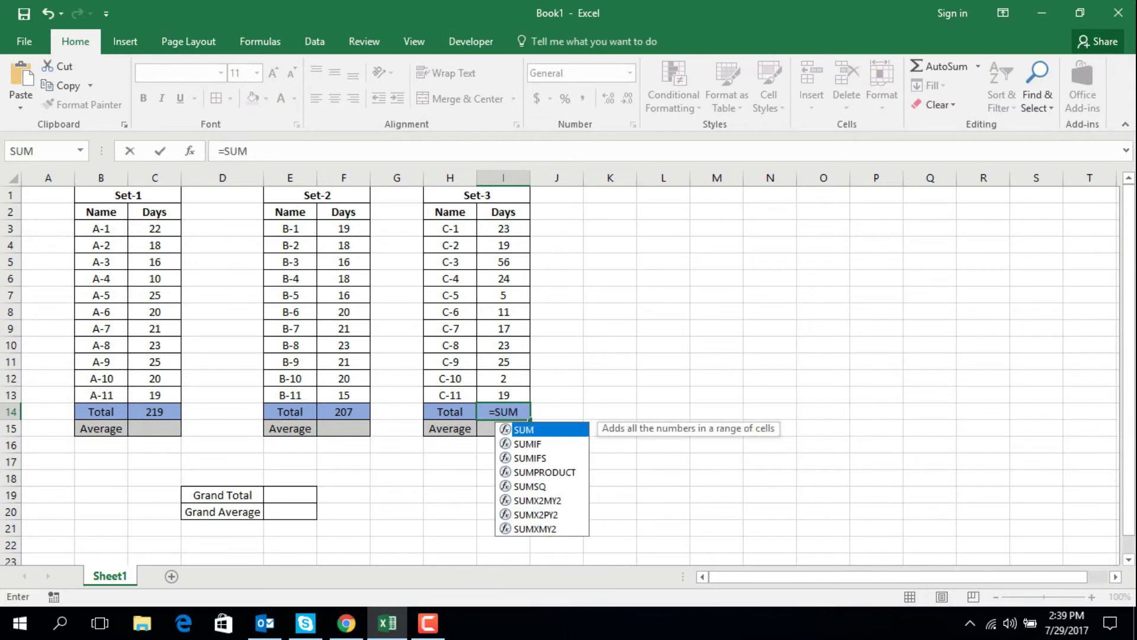
{"action": "type", "text": "("}
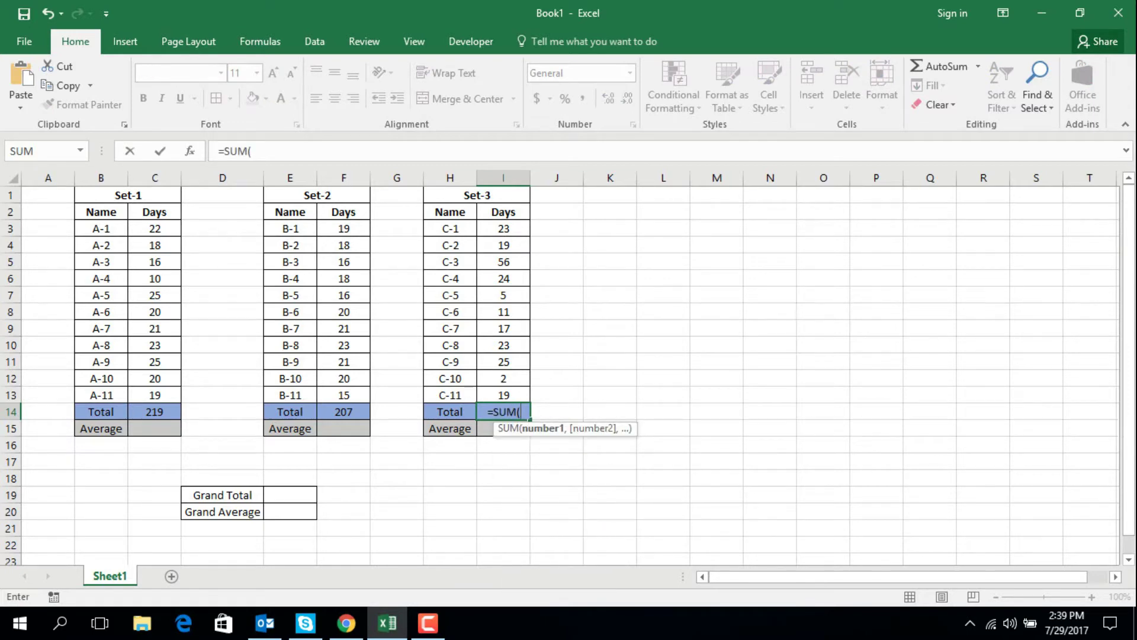
{"action": "left_click_drag", "start_coordinate": [503, 228], "coordinate": [504, 394]}
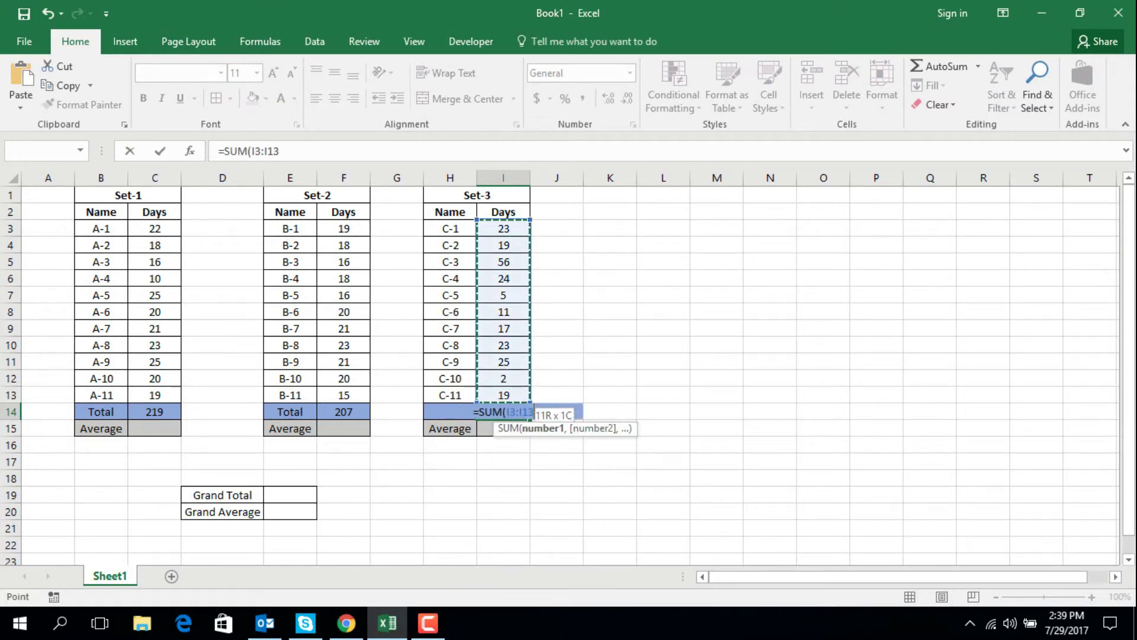
{"action": "type", "text": ")"}
{"action": "key", "text": "Return"}
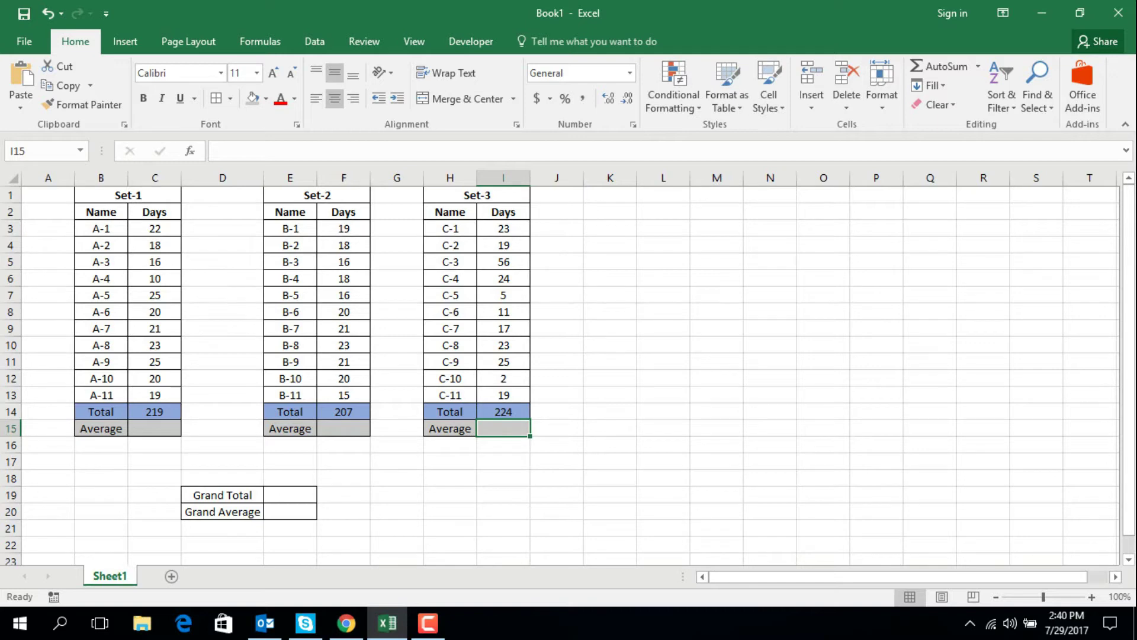
- Calculate the Set-1 average in cell C15 with the formula =AVERAGE(C3:C13)
{"action": "double_click", "coordinate": [155, 426]}
{"action": "type", "text": "="}
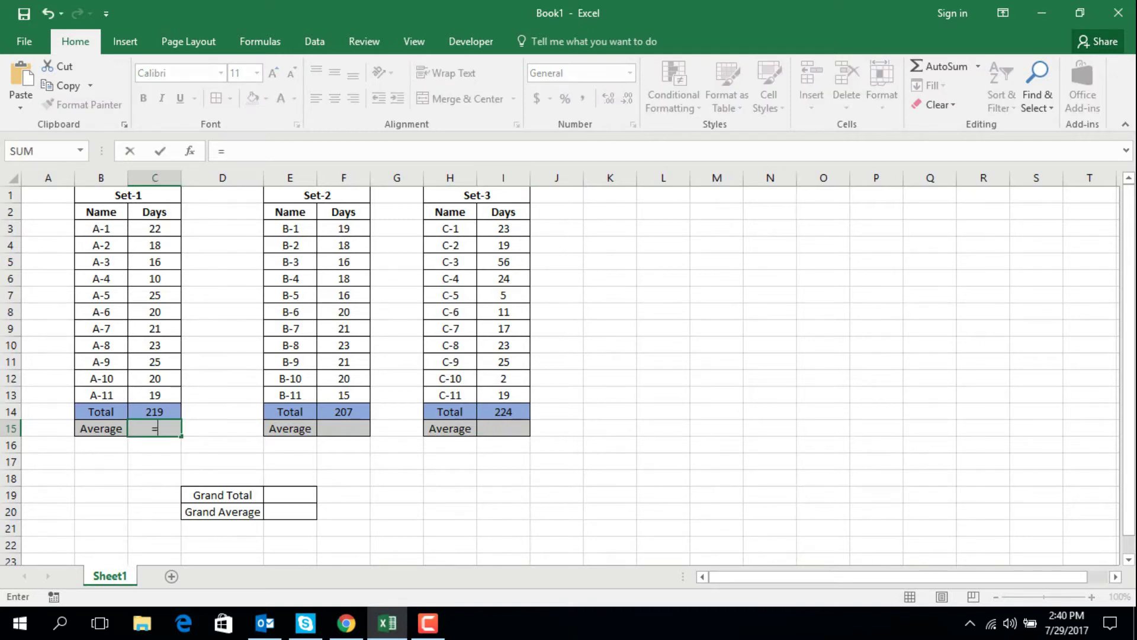
{"action": "type", "text": "av"}
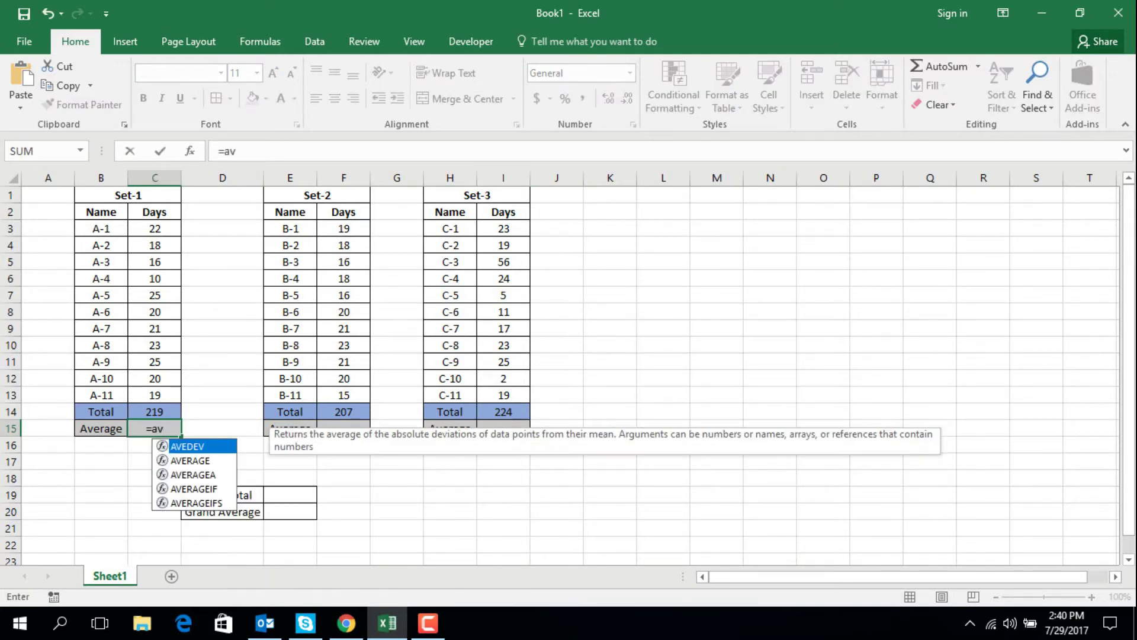
{"action": "key", "text": "Down"}
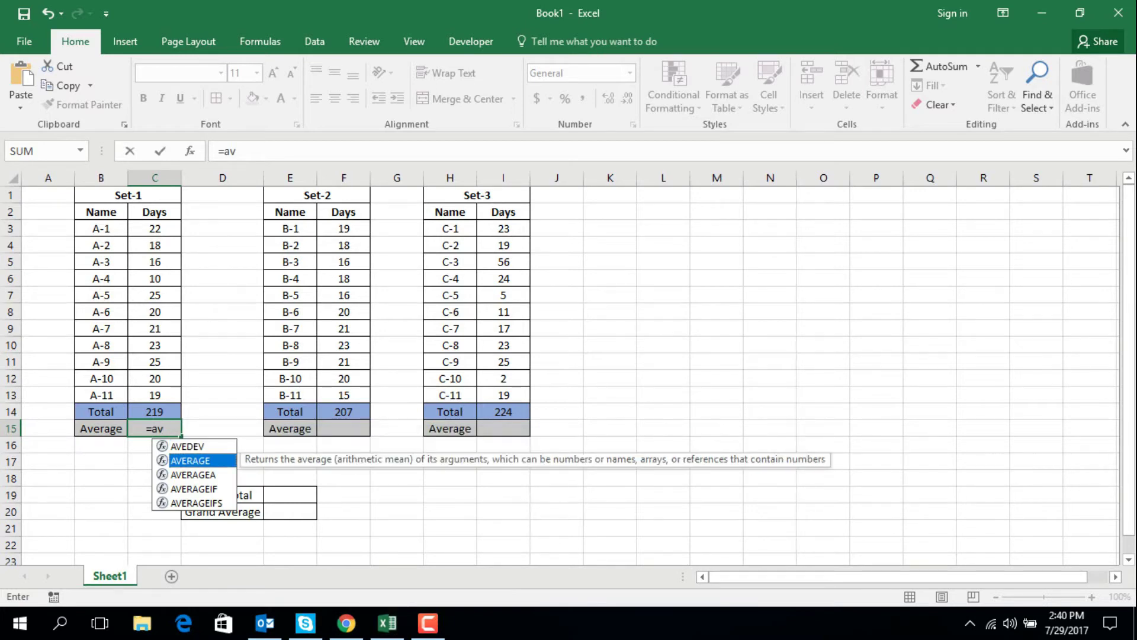
{"action": "key", "text": "Tab"}
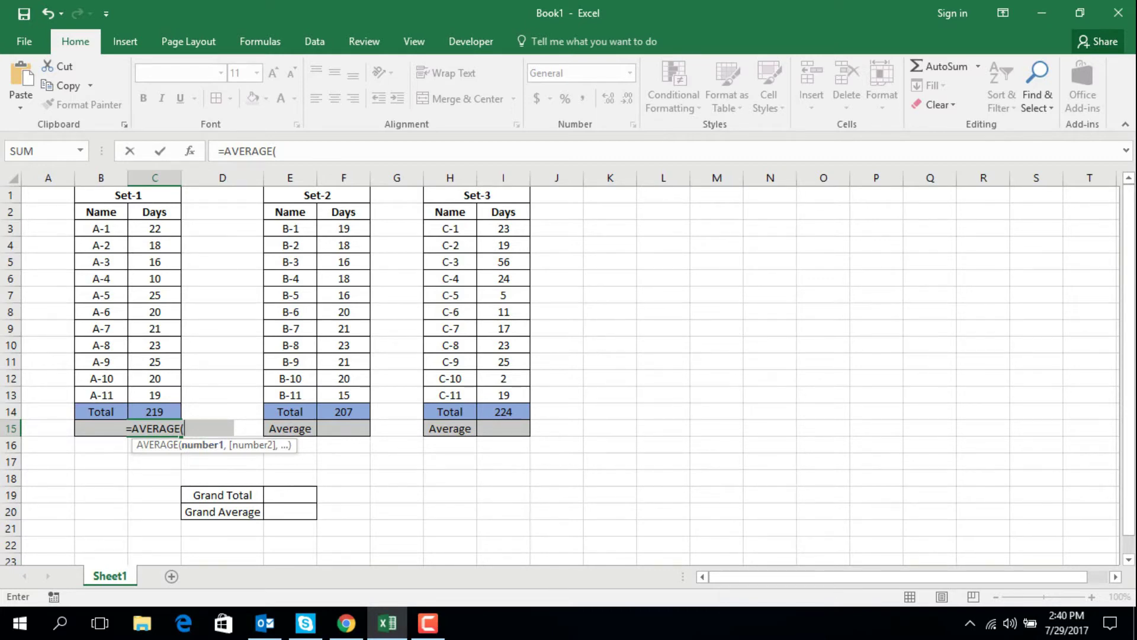
{"action": "left_click_drag", "start_coordinate": [155, 228], "coordinate": [154, 395]}
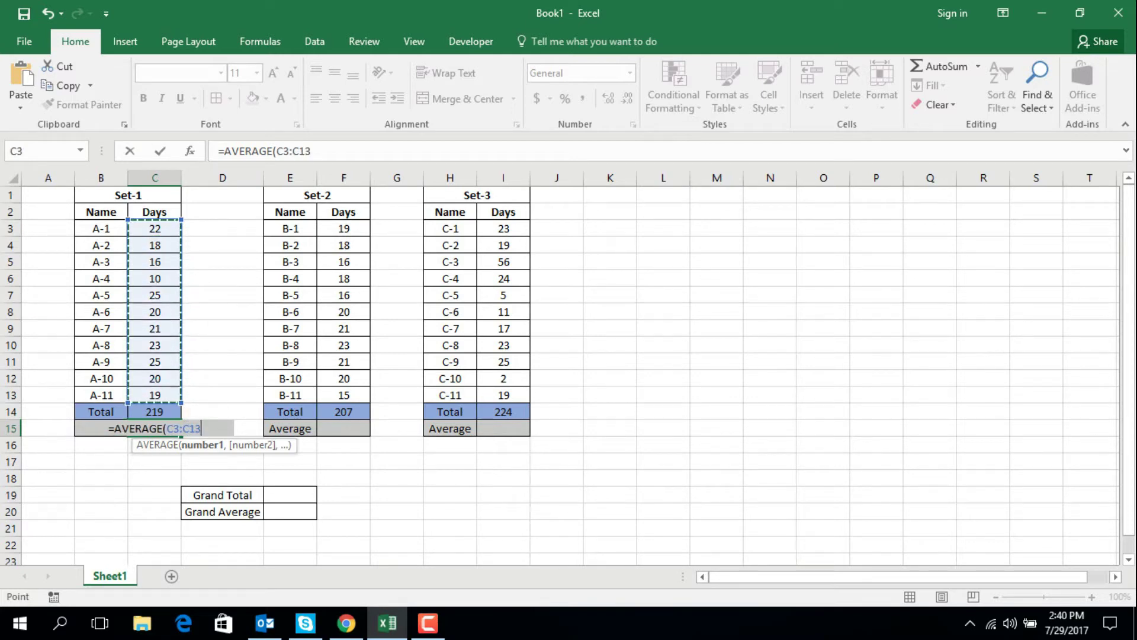
{"action": "type", "text": ")"}
{"action": "key", "text": "ctrl+Return"}
{"action": "key", "text": "Return"}
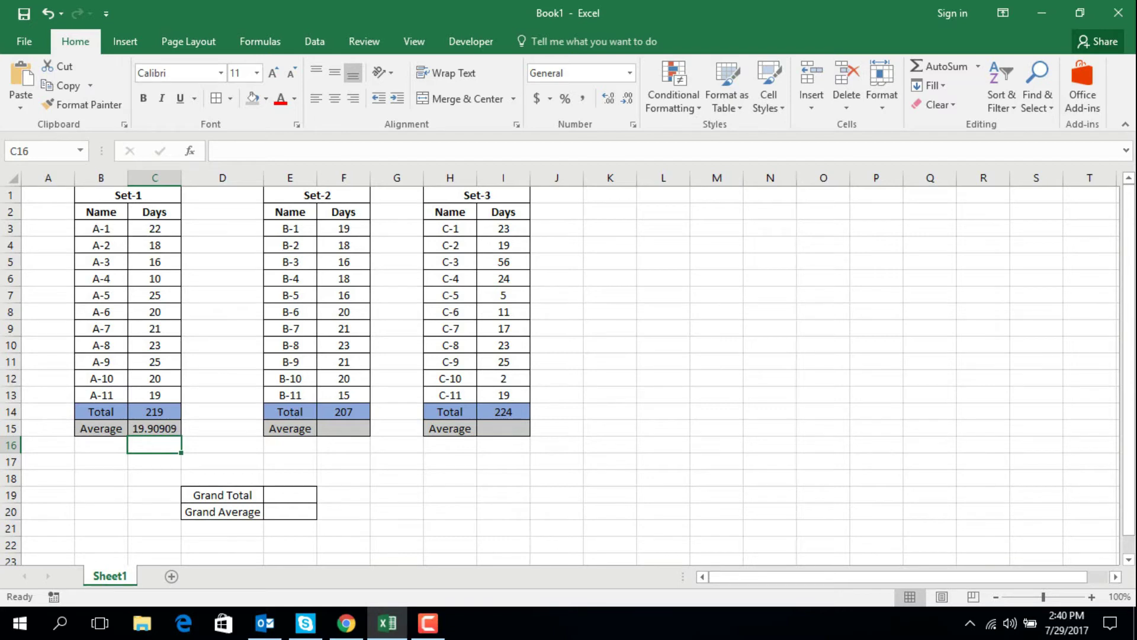
- Format the Set-1 average in cell C15 to show two decimal places
{"action": "left_click", "coordinate": [154, 428]}
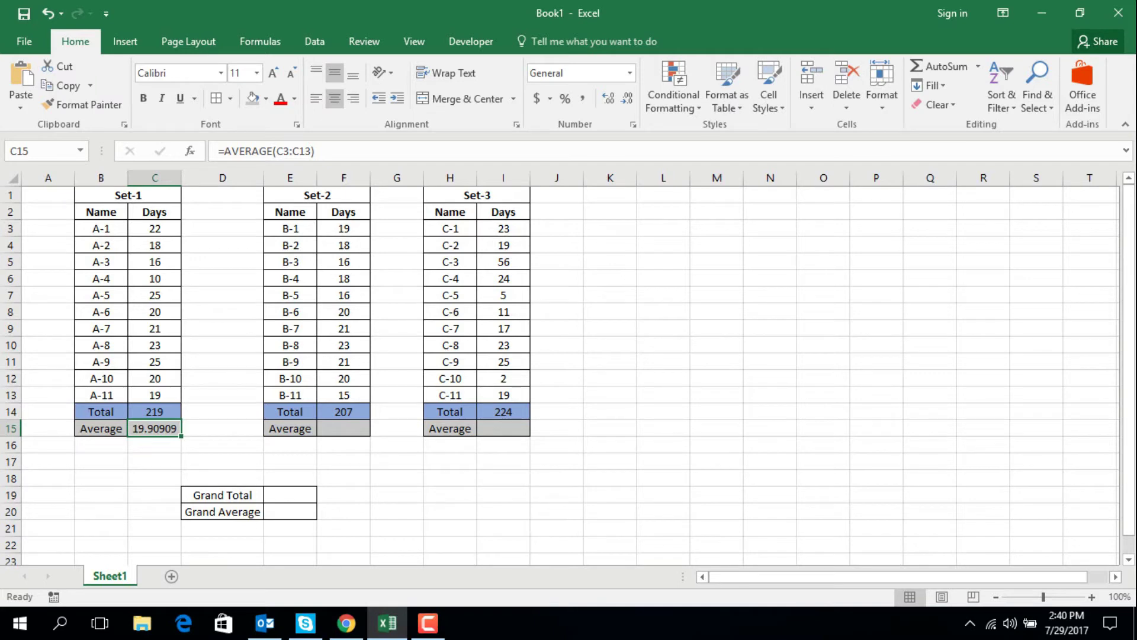
{"action": "left_click", "coordinate": [609, 98]}
{"action": "left_click", "coordinate": [626, 98]}
{"action": "left_click", "coordinate": [627, 97]}
{"action": "left_click", "coordinate": [627, 97]}
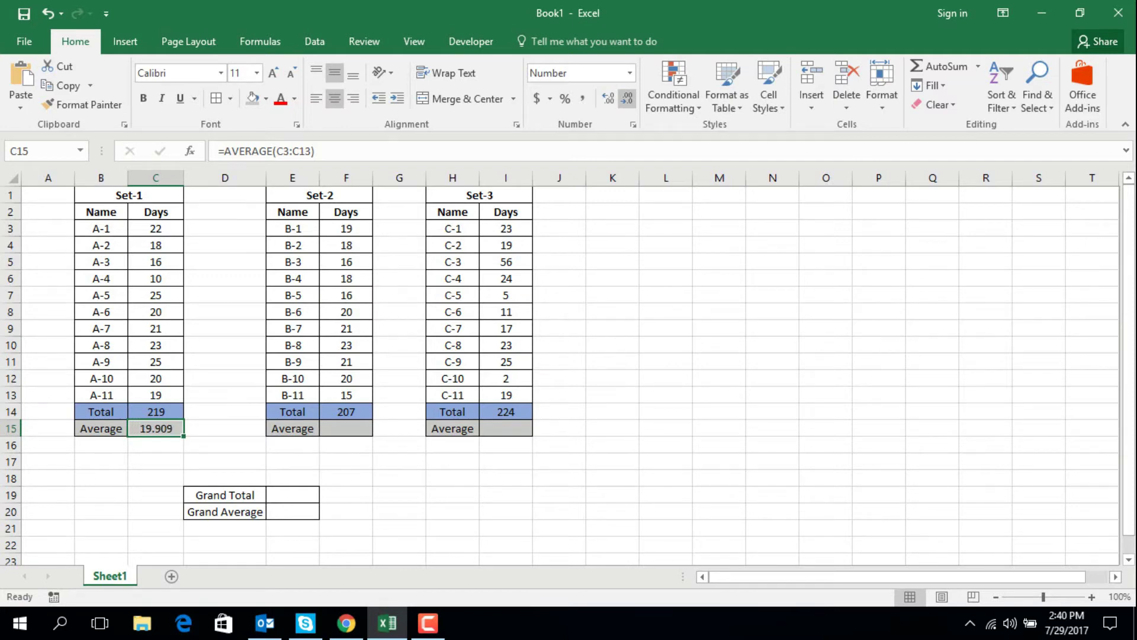
{"action": "left_click", "coordinate": [627, 98]}
- Calculate the Set-2 average in cell F15 with the formula =AVERAGE(F3:F13)
{"action": "double_click", "coordinate": [345, 428]}
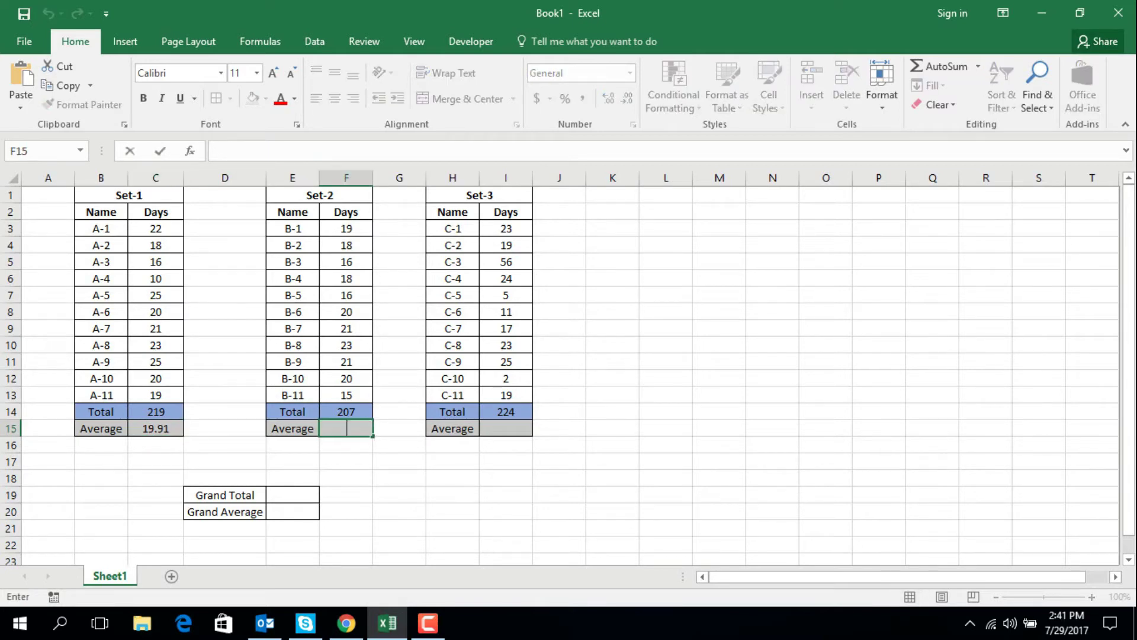
{"action": "type", "text": "="}
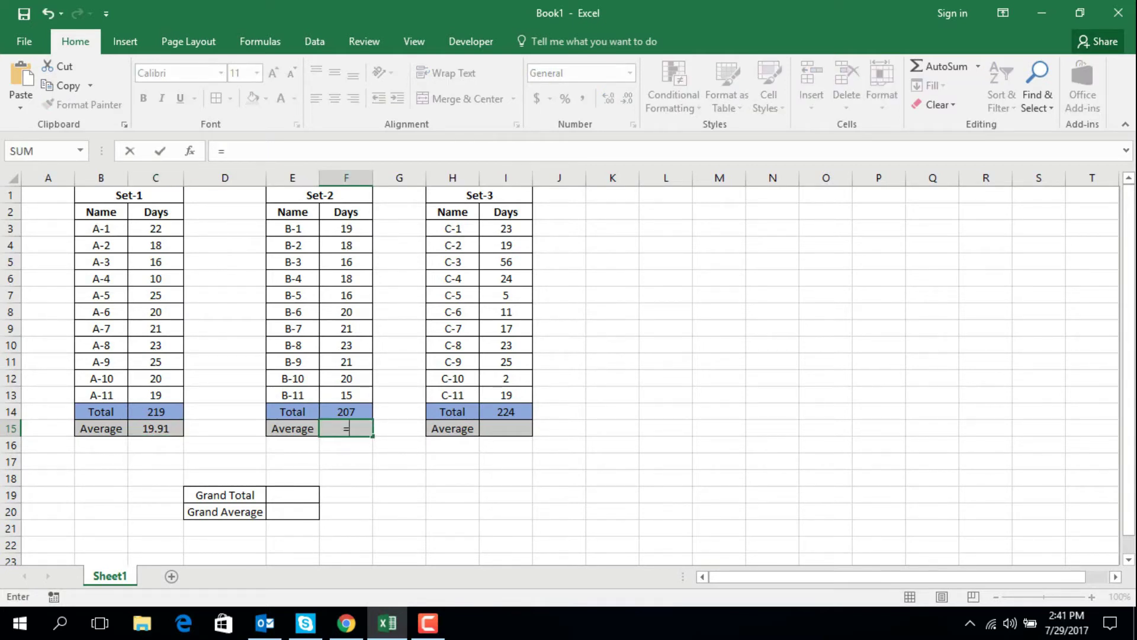
{"action": "type", "text": "Aver"}
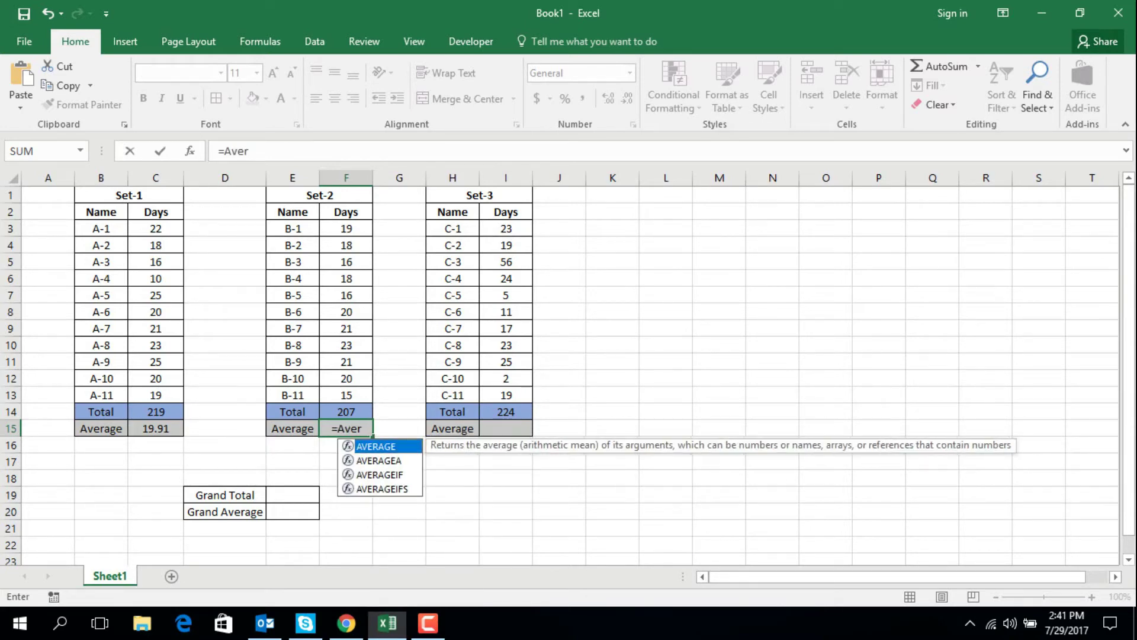
{"action": "key", "text": "Tab"}
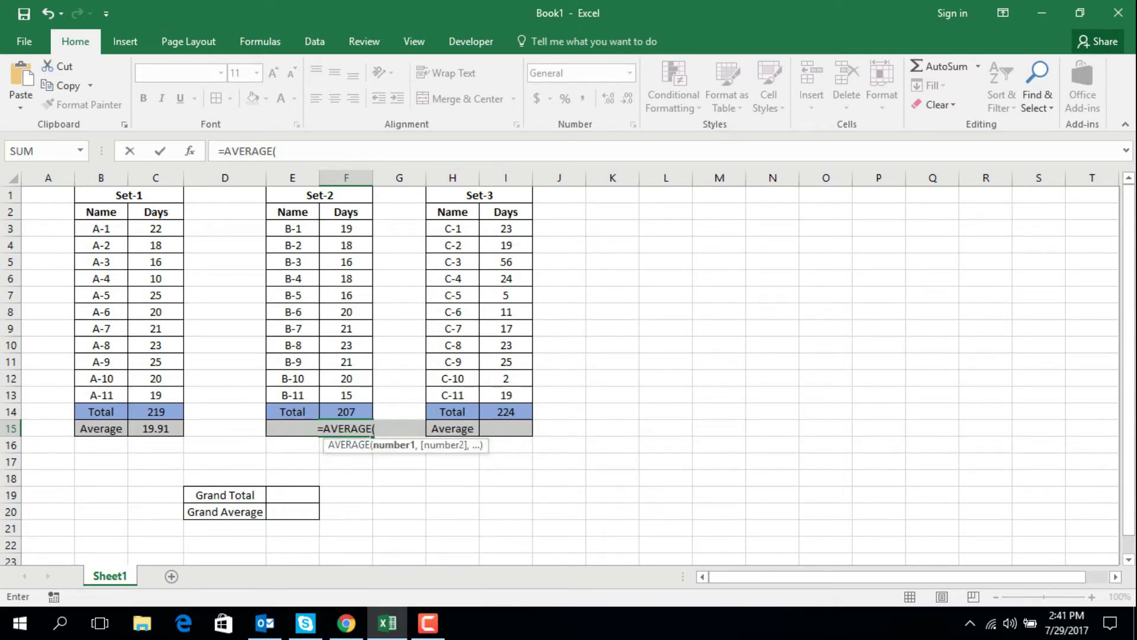
{"action": "left_click_drag", "start_coordinate": [346, 228], "coordinate": [348, 395]}
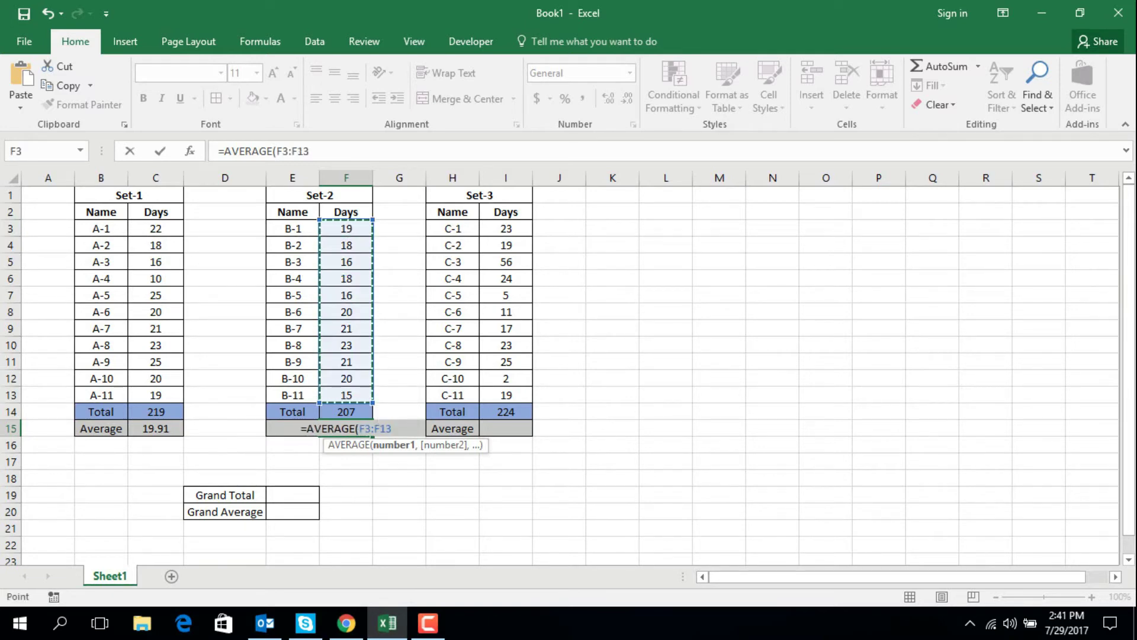
{"action": "key", "text": "Return"}
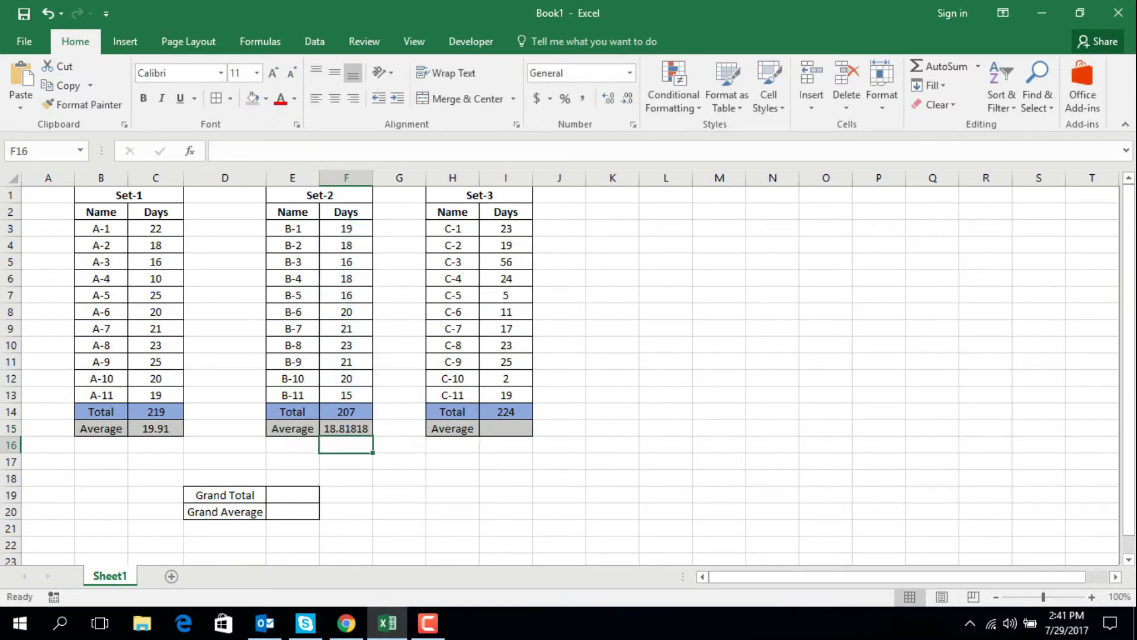
- Format the Set-2 average in cell F15 to show two decimal places
{"action": "left_click", "coordinate": [345, 428]}
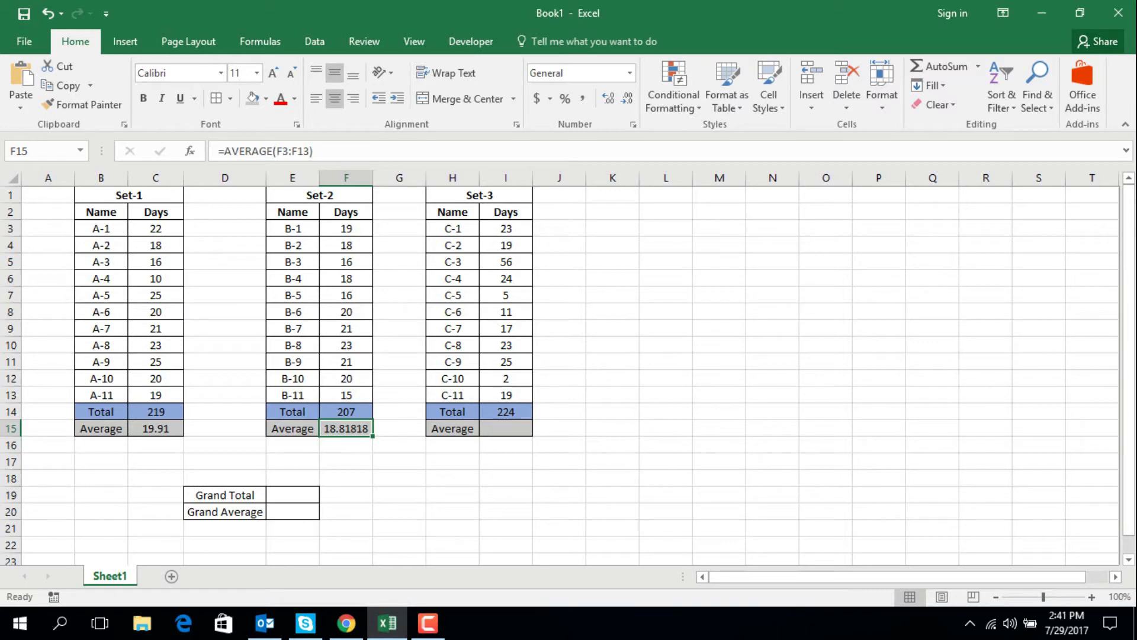
{"action": "left_click", "coordinate": [626, 98]}
{"action": "left_click", "coordinate": [626, 98]}
{"action": "left_click", "coordinate": [626, 98]}
{"action": "left_click", "coordinate": [627, 98]}
- Calculate the Set-3 average in cell I15 with the formula =AVERAGE(I3:I13)
{"action": "left_click", "coordinate": [506, 428]}
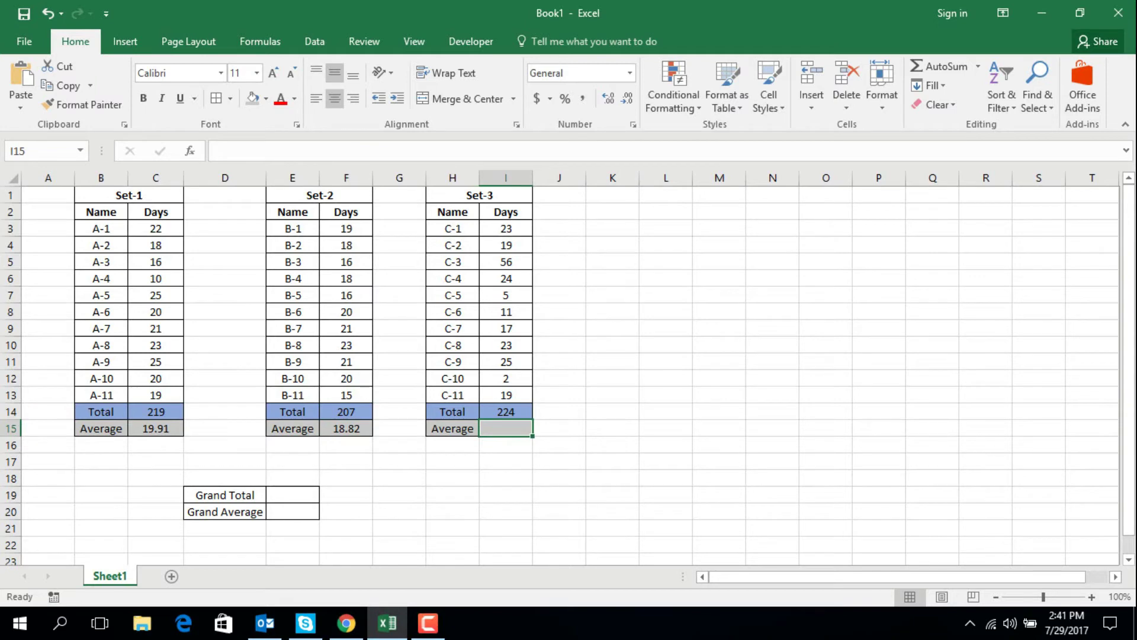
{"action": "type", "text": "=Avera"}
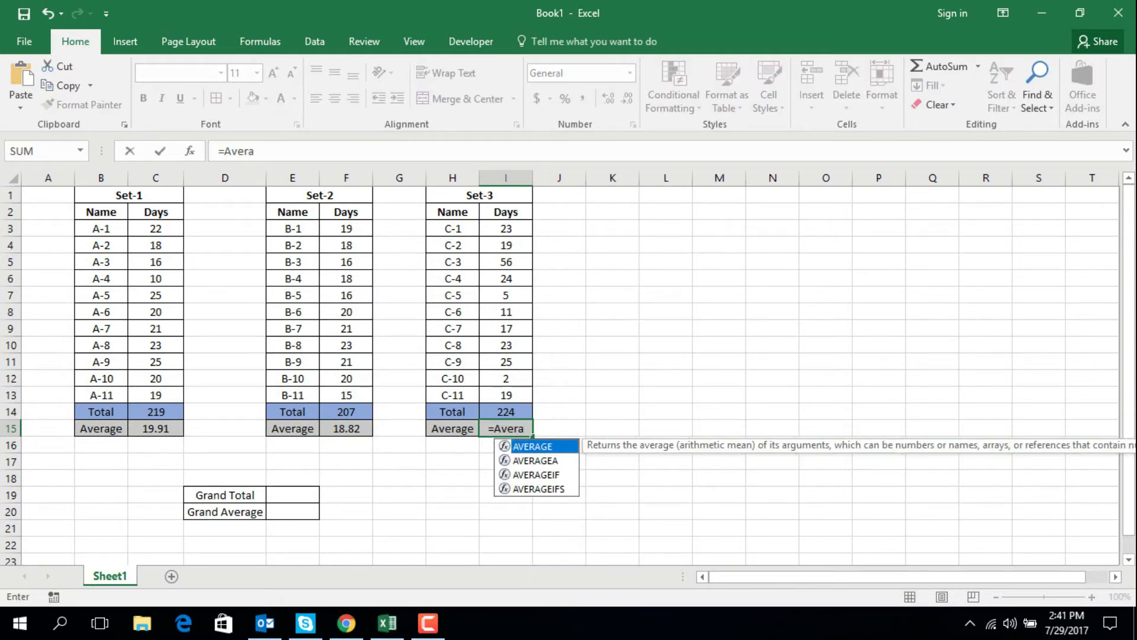
{"action": "key", "text": "Tab"}
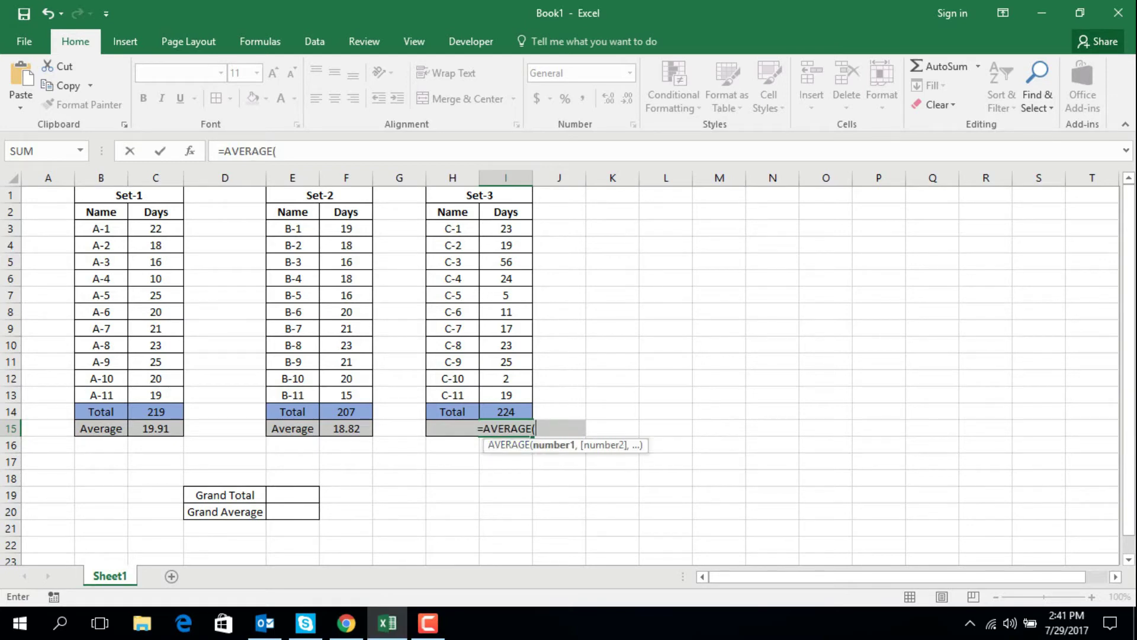
{"action": "left_click_drag", "start_coordinate": [504, 228], "coordinate": [521, 396]}
{"action": "type", "text": ")"}
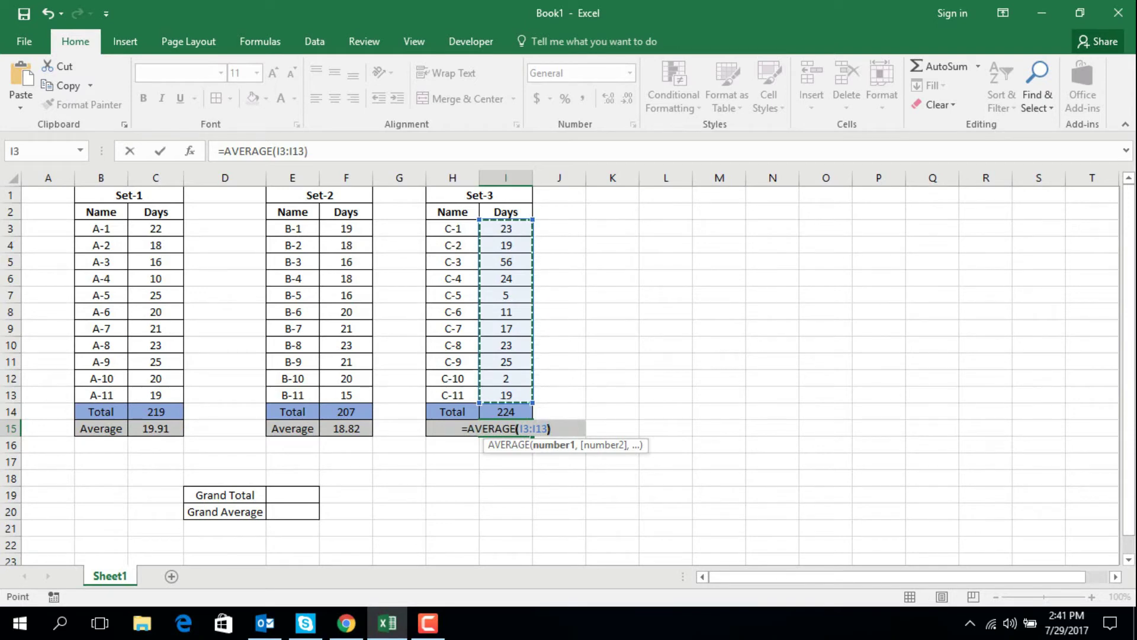
{"action": "key", "text": "Return"}
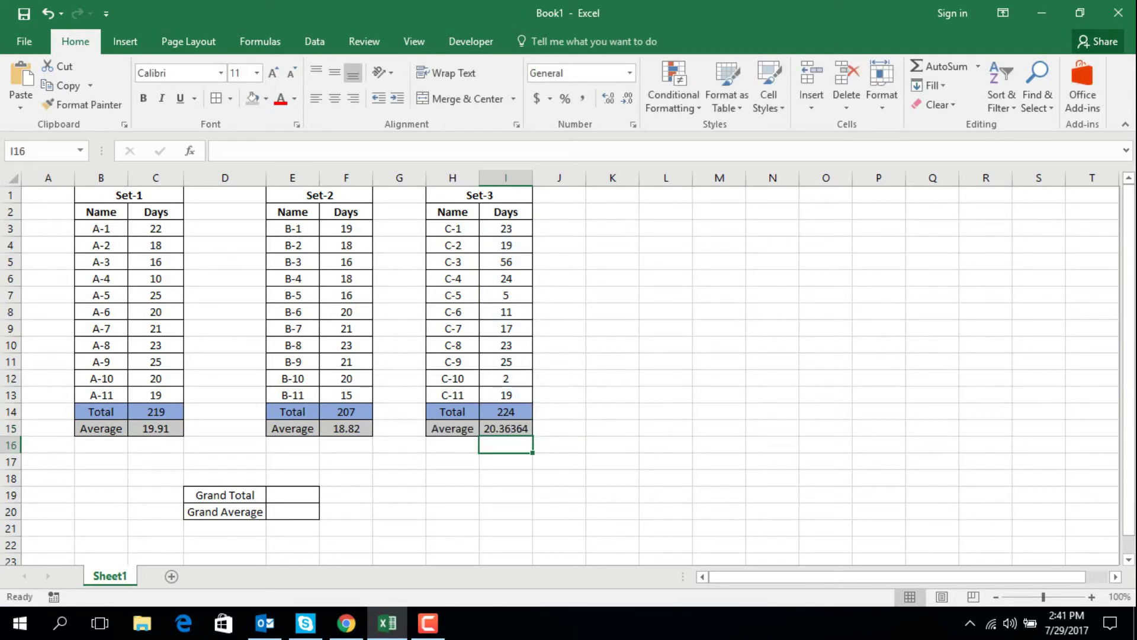
- Format the Set-3 average in cell I15 to show two decimal places
{"action": "left_click", "coordinate": [505, 428]}
{"action": "left_click", "coordinate": [626, 99]}
{"action": "left_click", "coordinate": [627, 98]}
{"action": "left_click", "coordinate": [626, 98]}
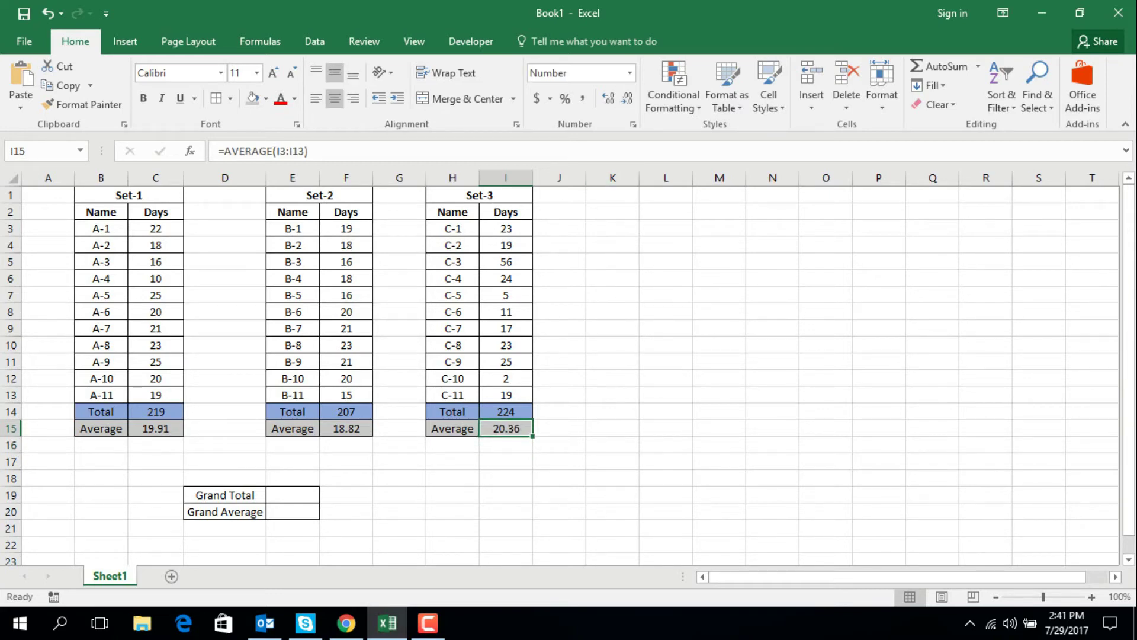
- Calculate the grand total in cell E19 by summing the whole block of all three sets, C3:I13
{"action": "left_click", "coordinate": [292, 494]}
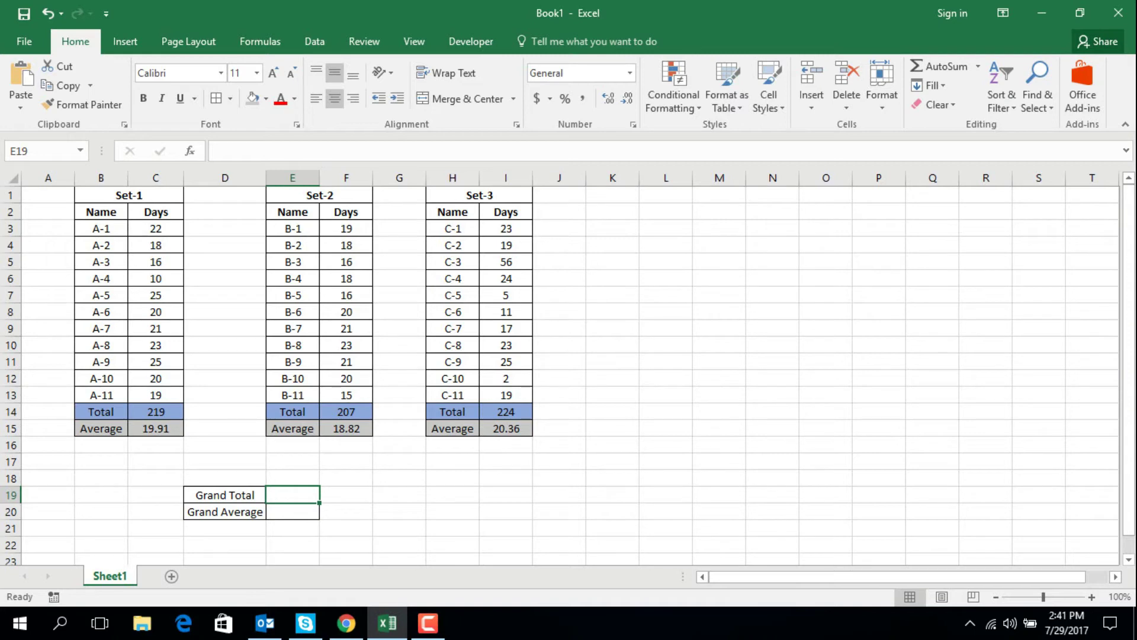
{"action": "type", "text": "=SUM"}
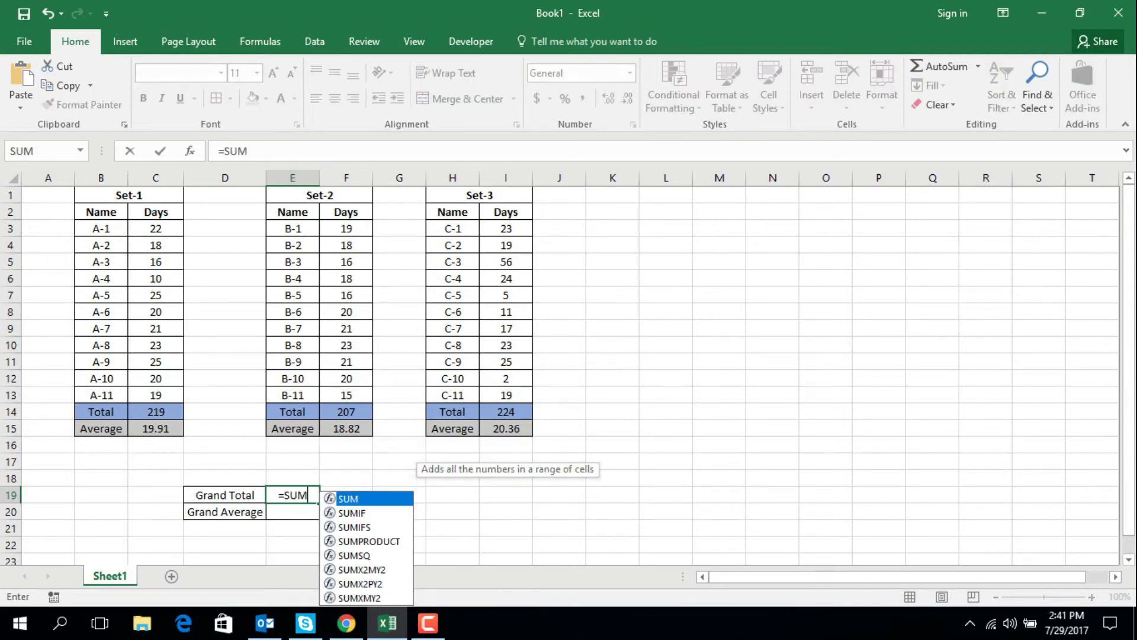
{"action": "type", "text": "("}
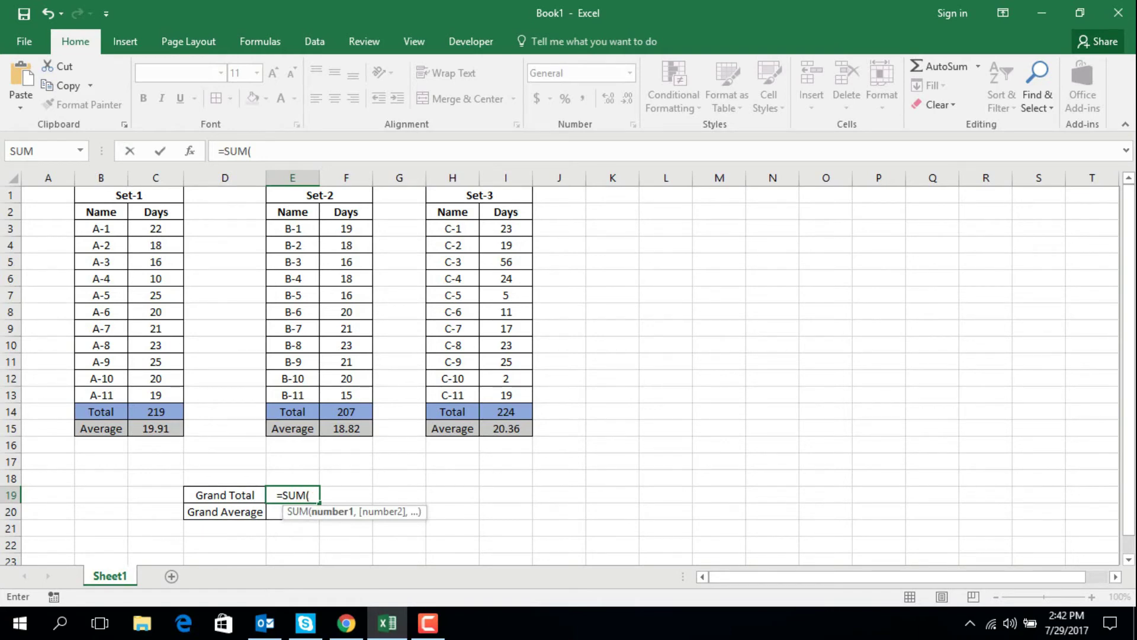
{"action": "left_click_drag", "start_coordinate": [151, 228], "coordinate": [521, 398]}
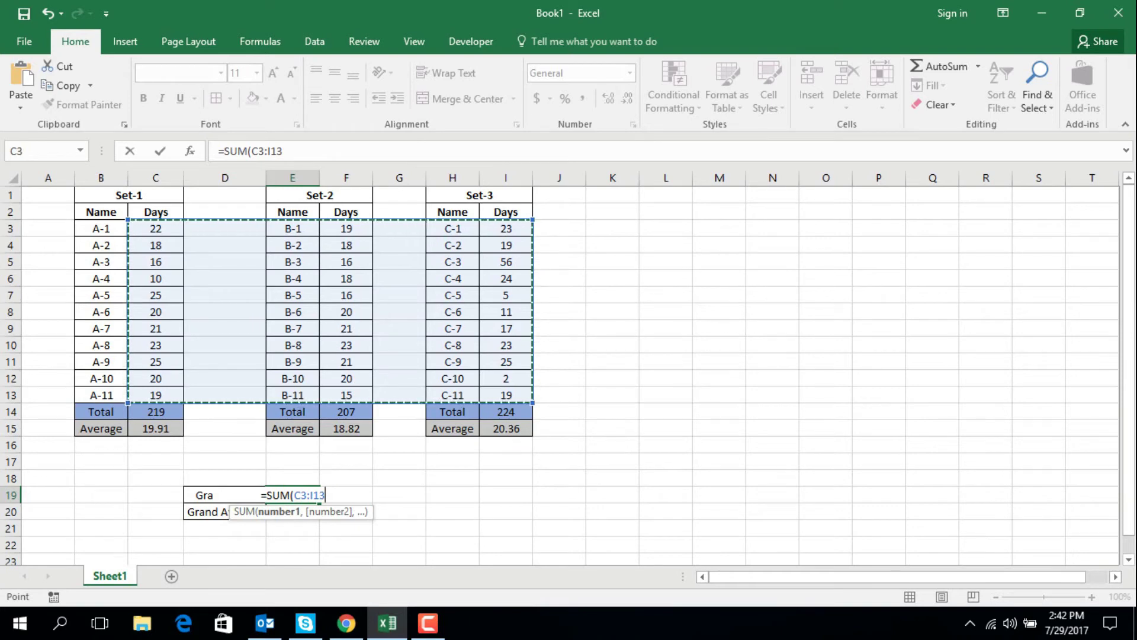
{"action": "key", "text": "Return"}
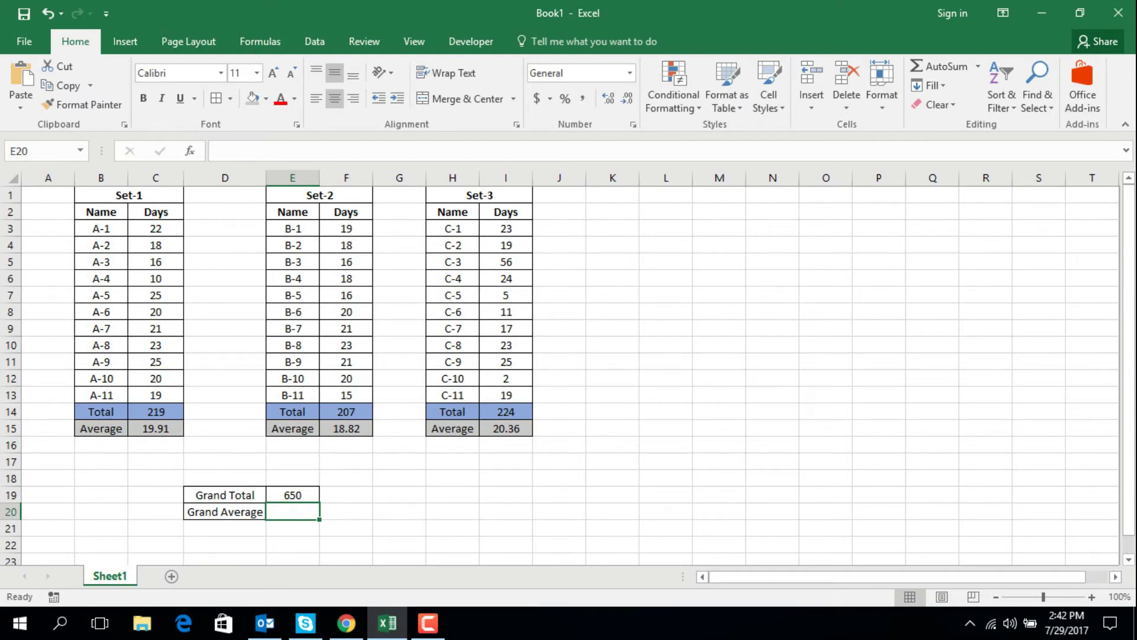
- Replace the grand total formula in cell E19 with =SUM(C14,F14,I14), adding the three set totals
{"action": "left_click", "coordinate": [292, 495]}
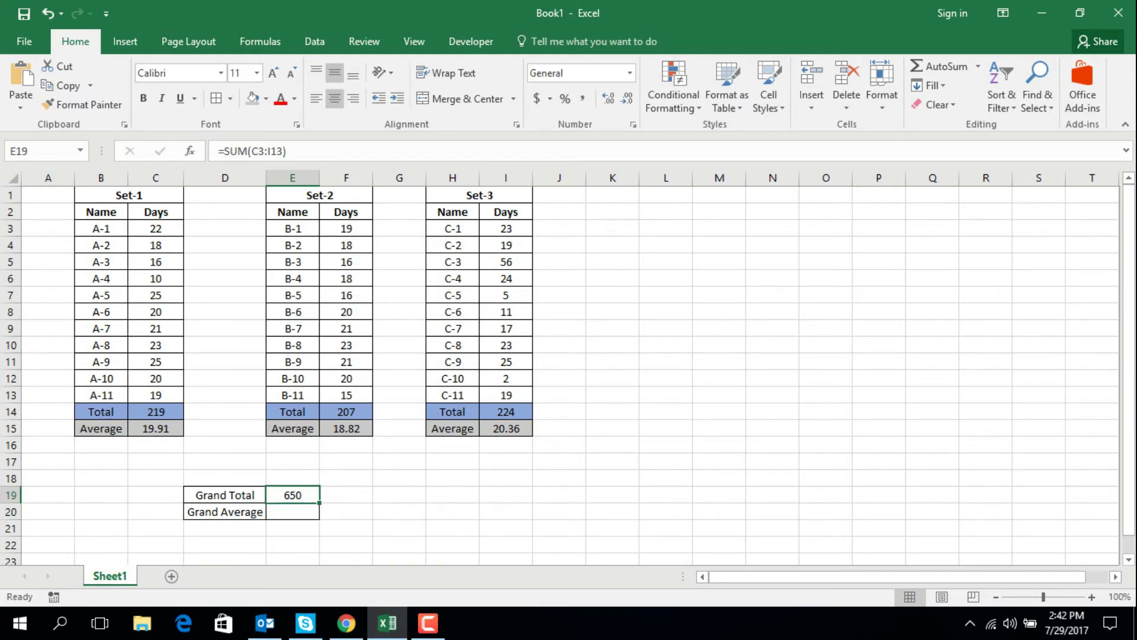
{"action": "key", "text": "Delete"}
{"action": "type", "text": "+"}
{"action": "key", "text": "BackSpace"}
{"action": "type", "text": "="}
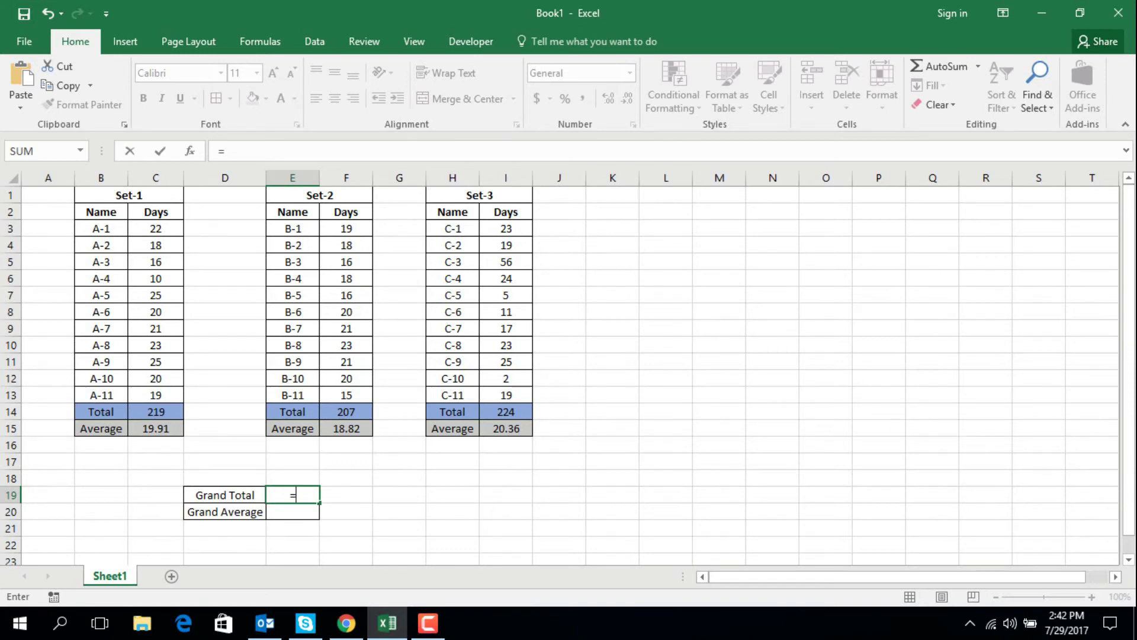
{"action": "type", "text": "SUM("}
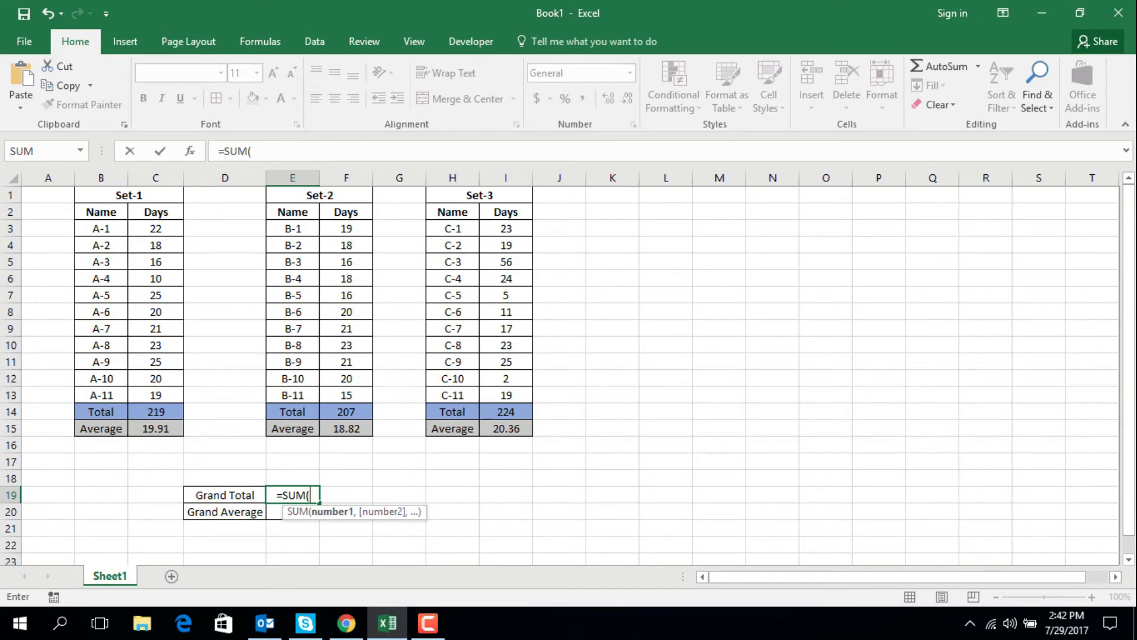
{"action": "left_click", "coordinate": [155, 411]}
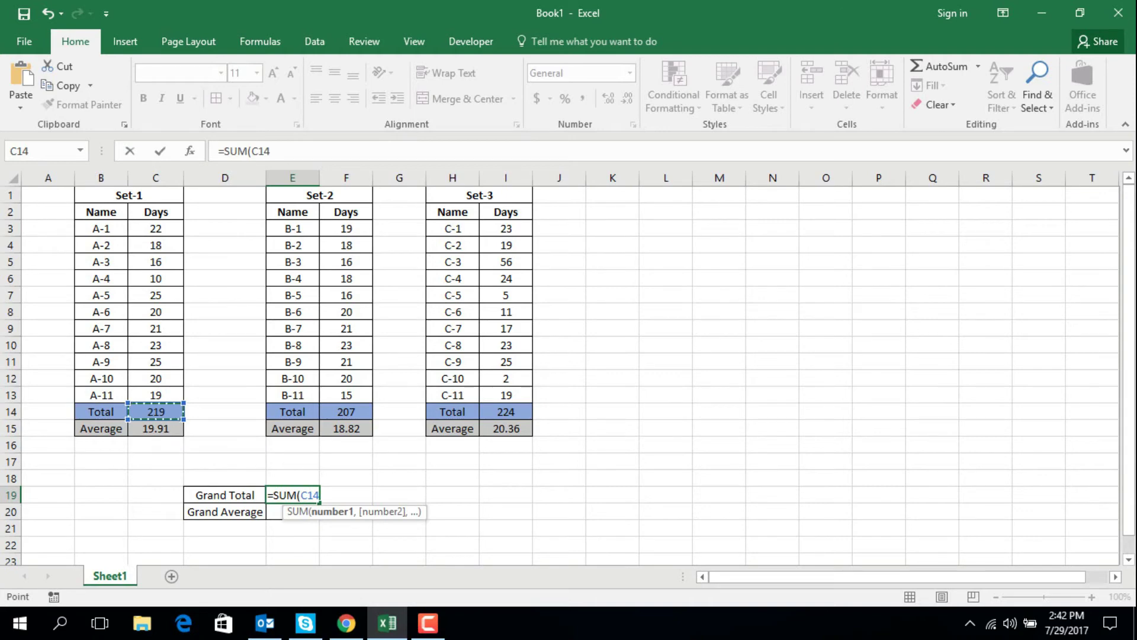
{"action": "type", "text": ","}
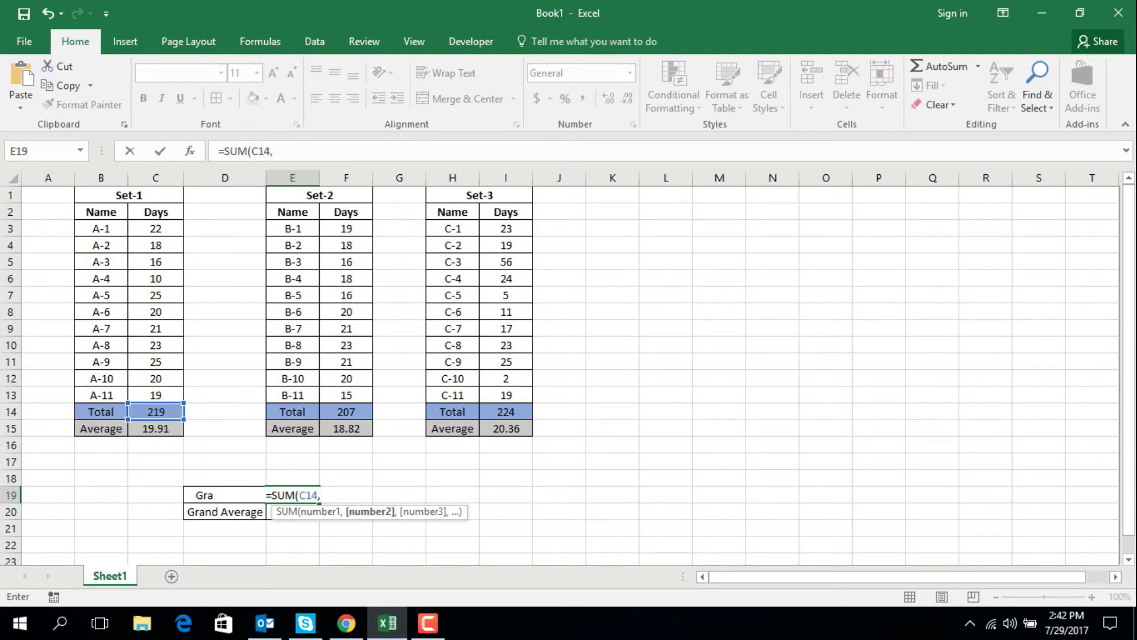
{"action": "left_click", "coordinate": [345, 411]}
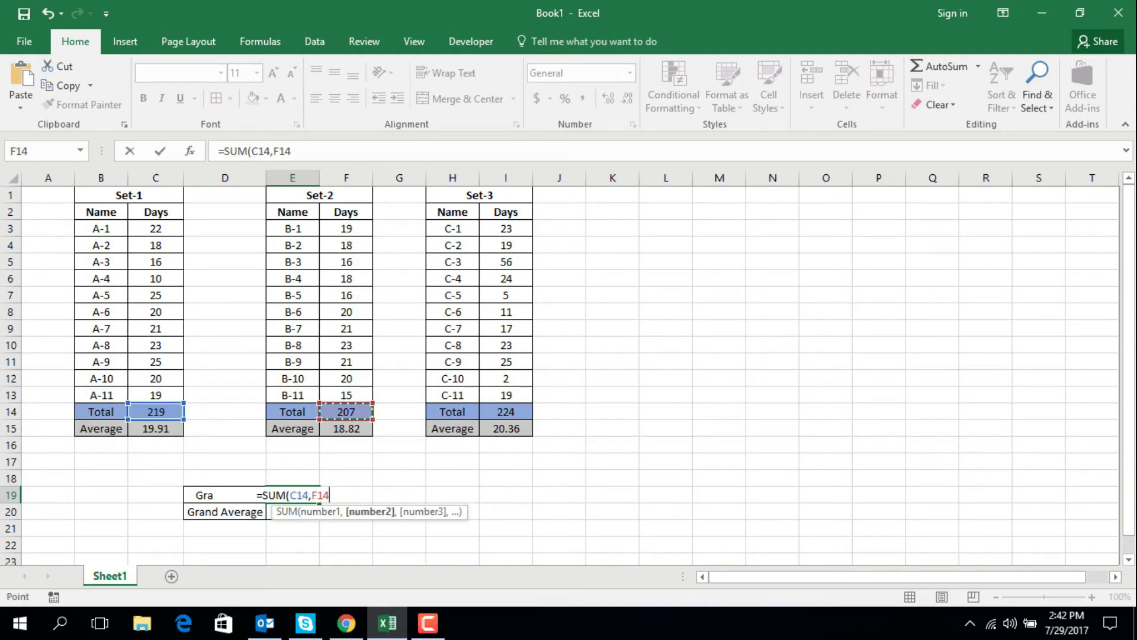
{"action": "type", "text": ","}
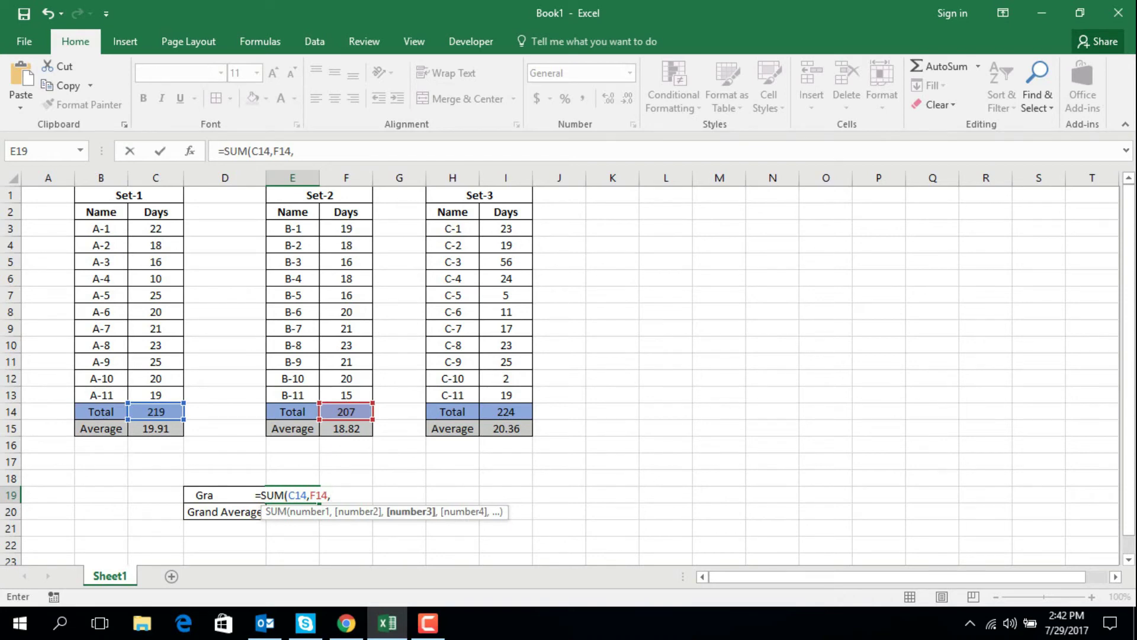
{"action": "left_click", "coordinate": [505, 411]}
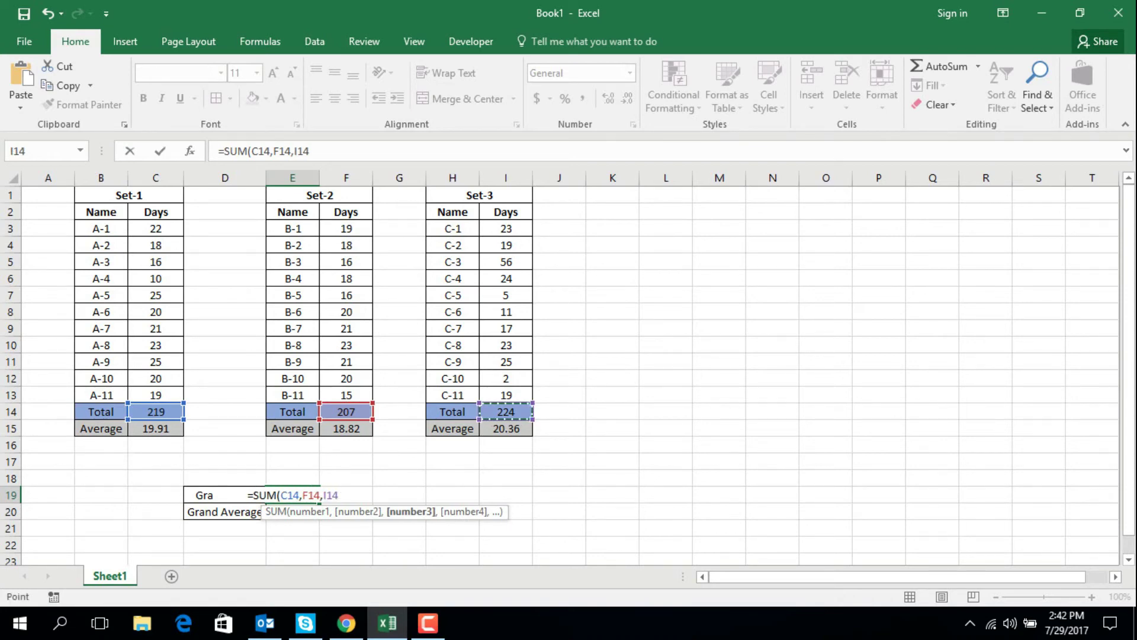
{"action": "type", "text": ")"}
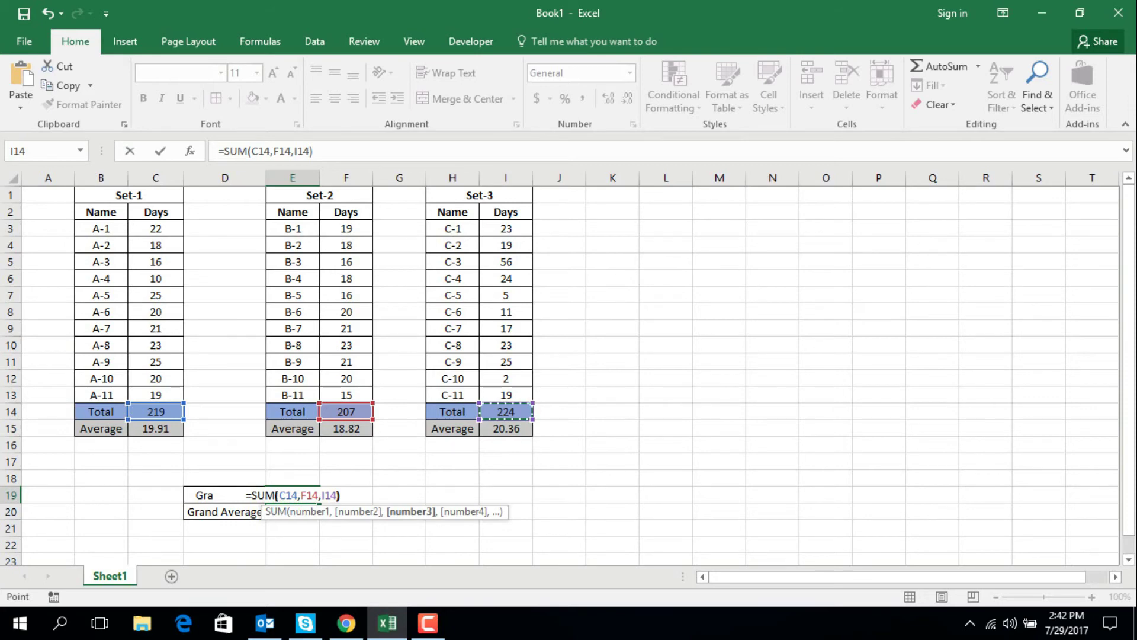
{"action": "key", "text": "Return"}
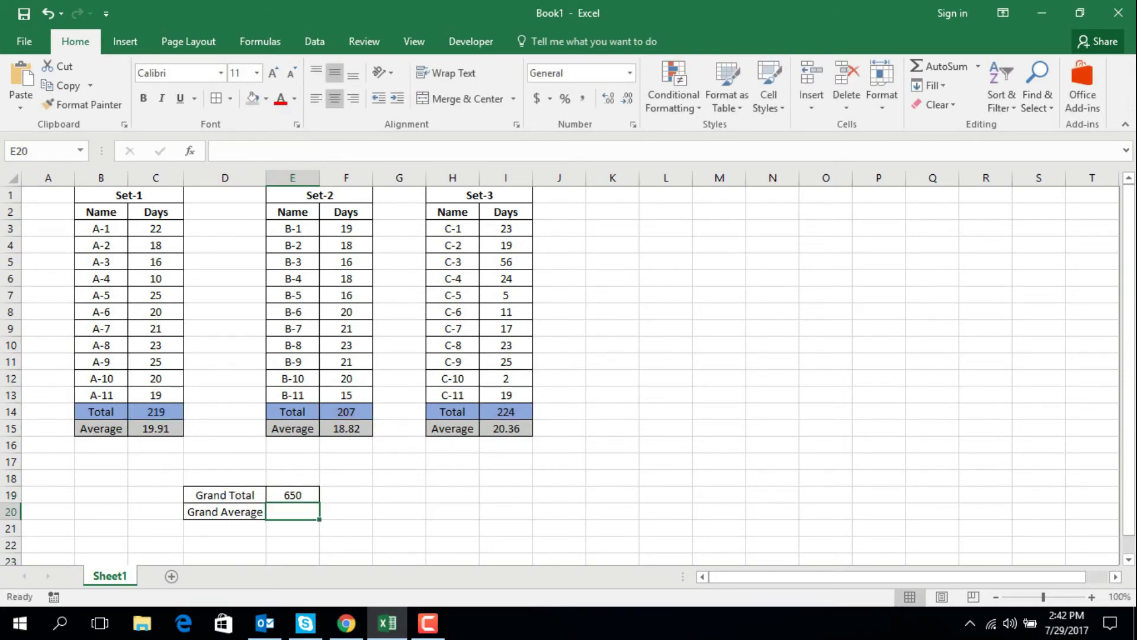
{"action": "left_click", "coordinate": [292, 495]}
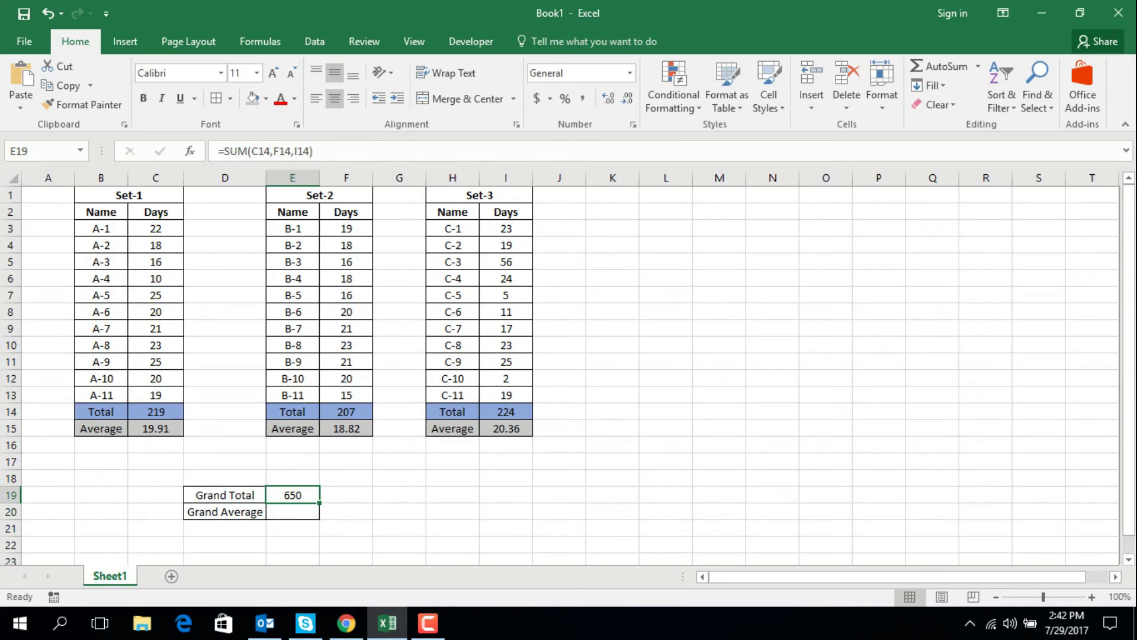
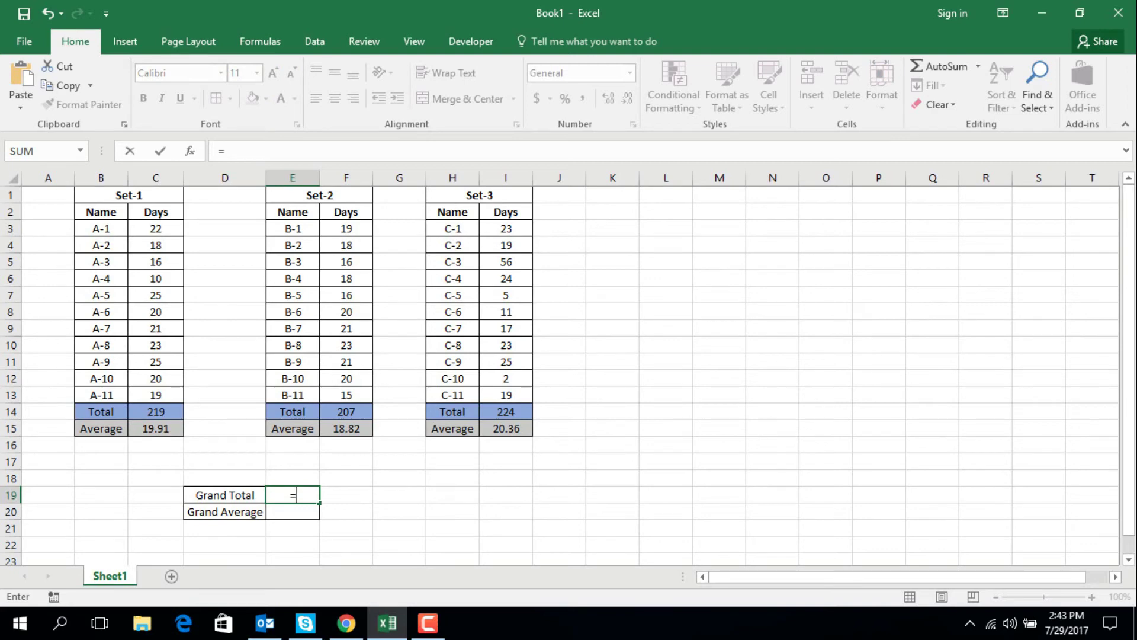
- Complete the grand total formula in cell E19 as =C14+F14+I14, adding the three set totals with plus signs
{"action": "left_click", "coordinate": [155, 412]}
{"action": "type", "text": "+"}
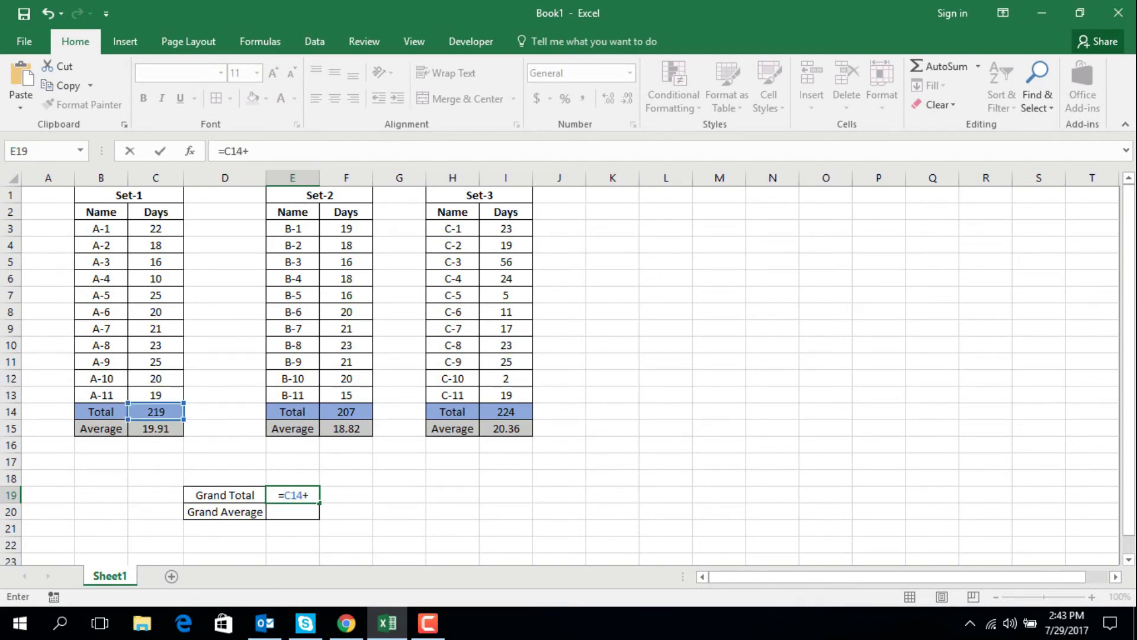
{"action": "left_click", "coordinate": [346, 412]}
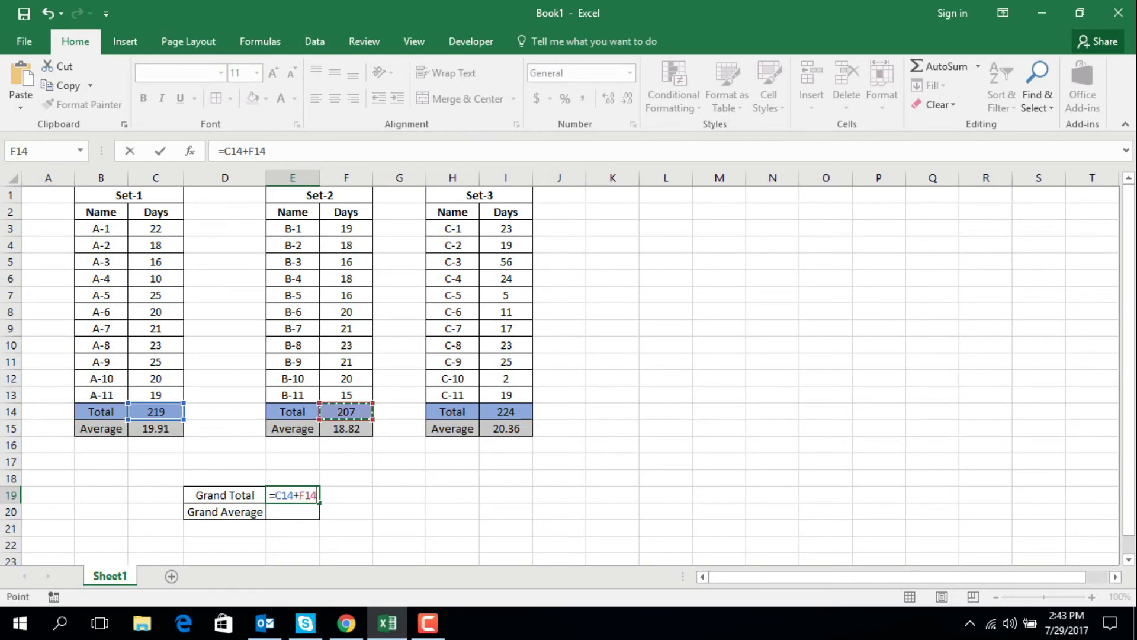
{"action": "type", "text": "+"}
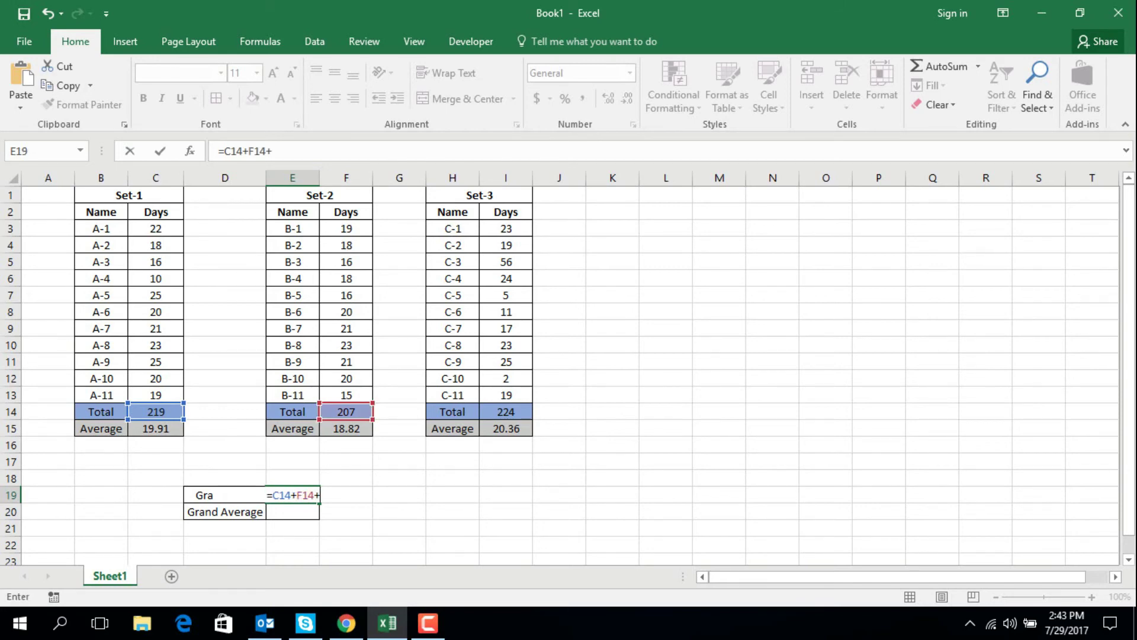
{"action": "left_click", "coordinate": [506, 412]}
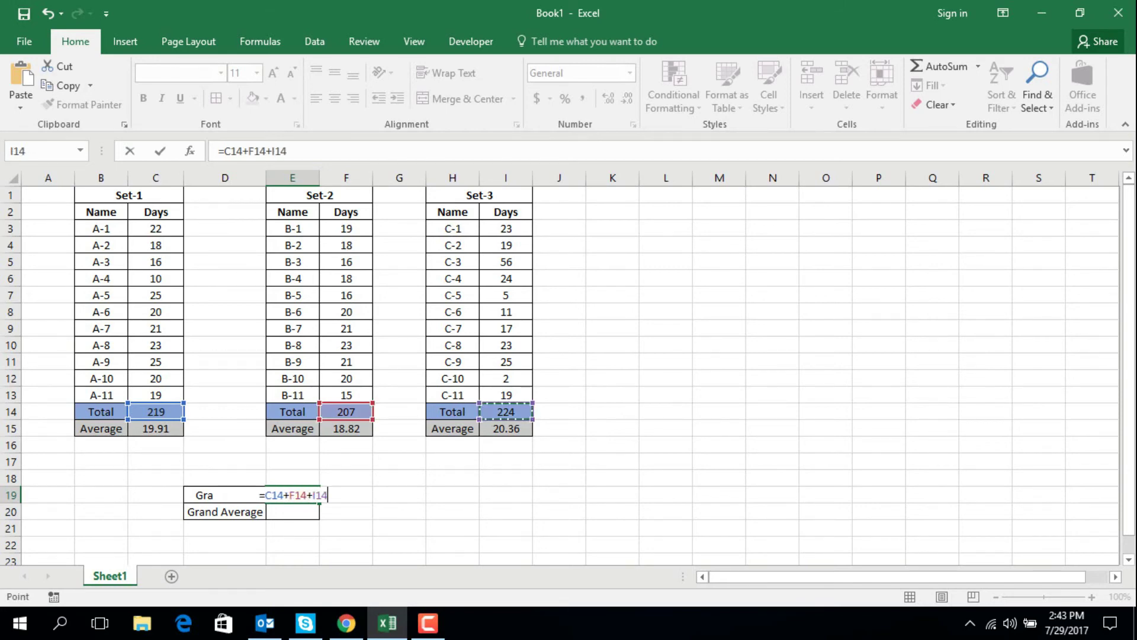
{"action": "key", "text": "Return"}
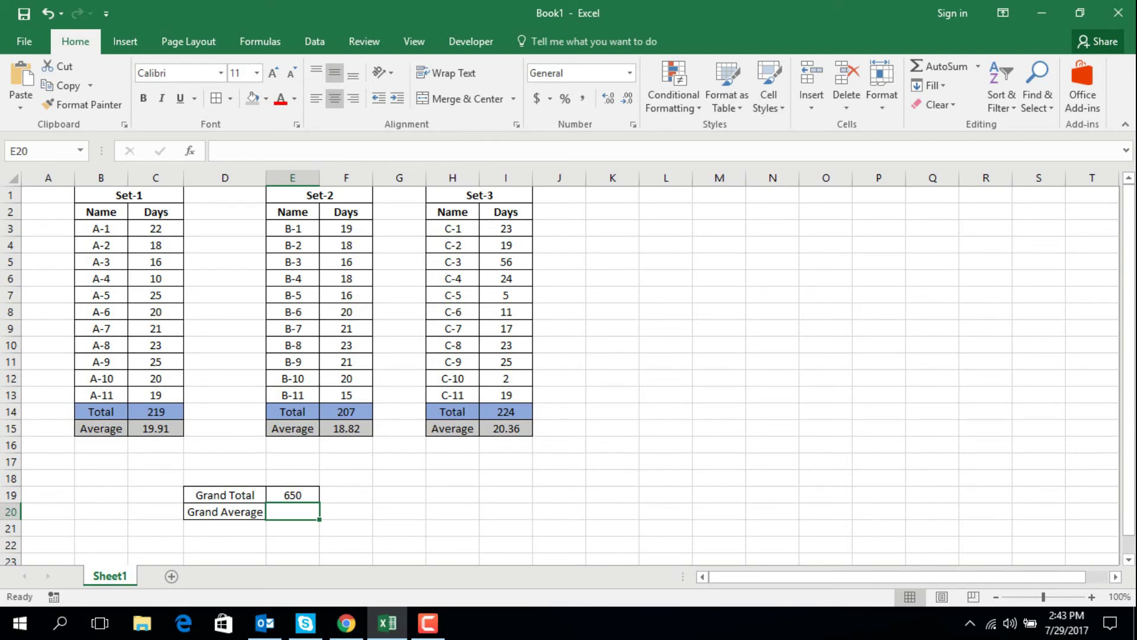
- Calculate the grand average in cell E20 from the three set averages with the formula =AVERAGE(C15,F15,I15)
{"action": "type", "text": "="}
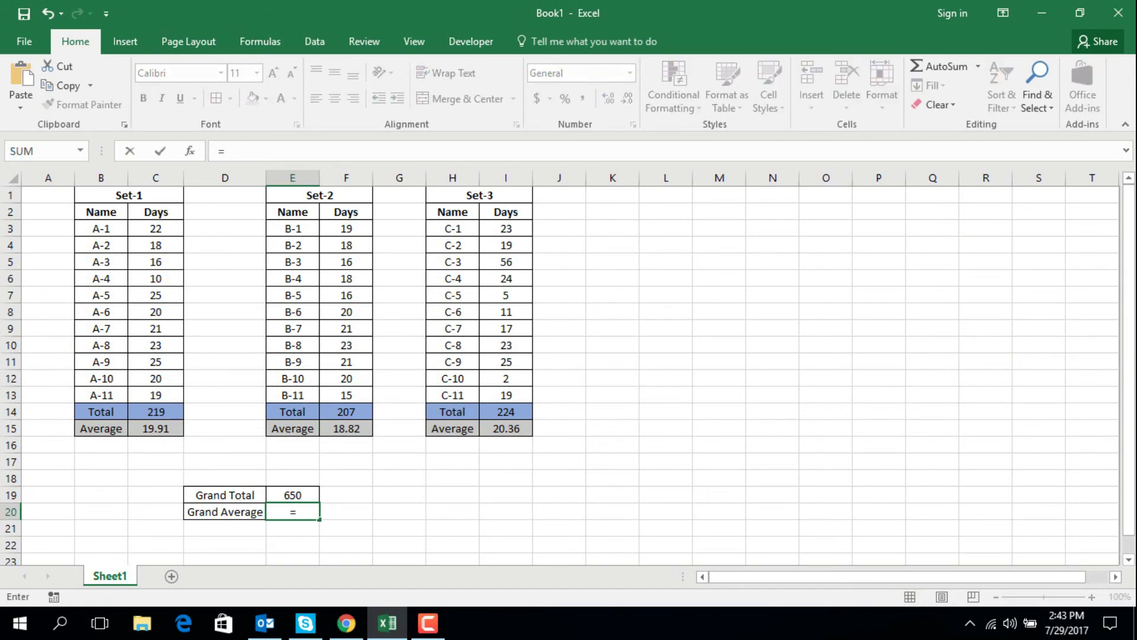
{"action": "type", "text": "av"}
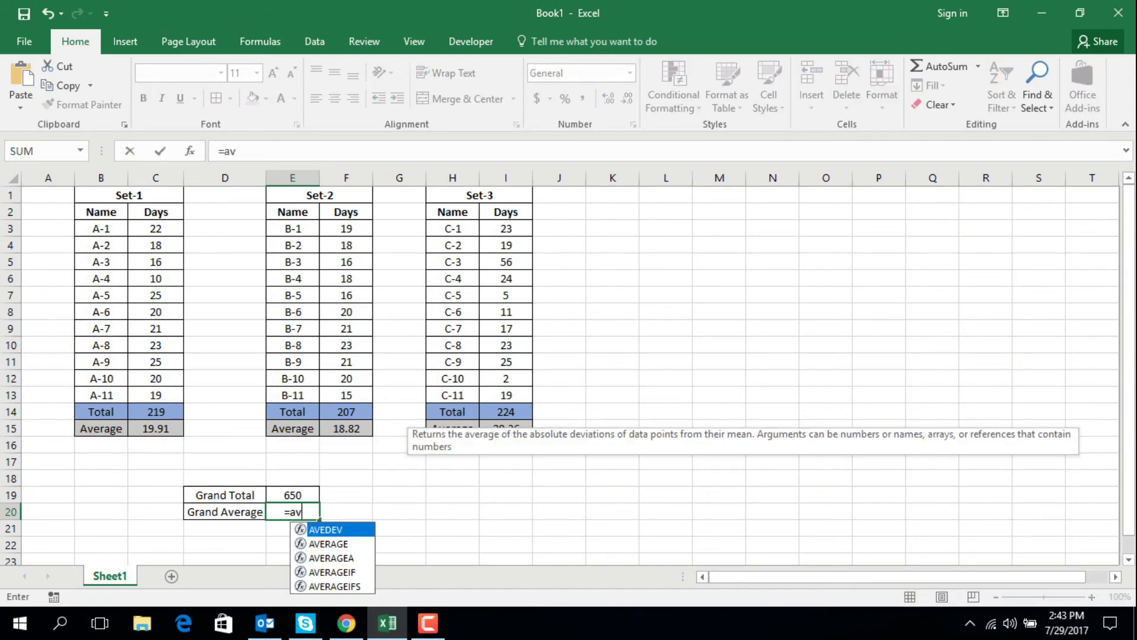
{"action": "key", "text": "Down"}
{"action": "key", "text": "Tab"}
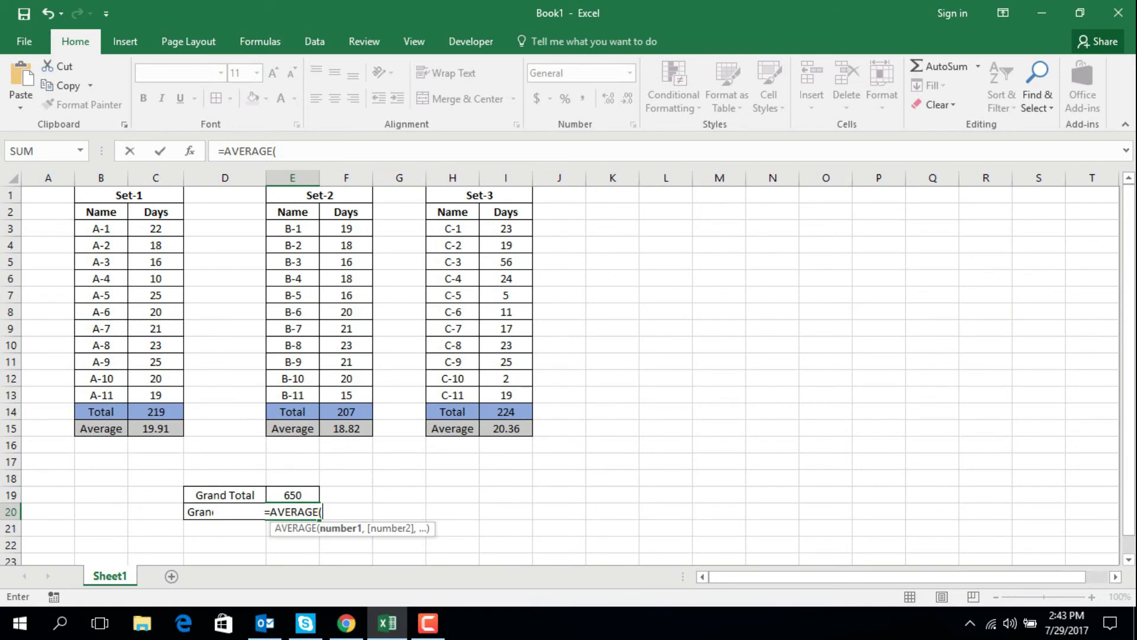
{"action": "left_click", "coordinate": [135, 428]}
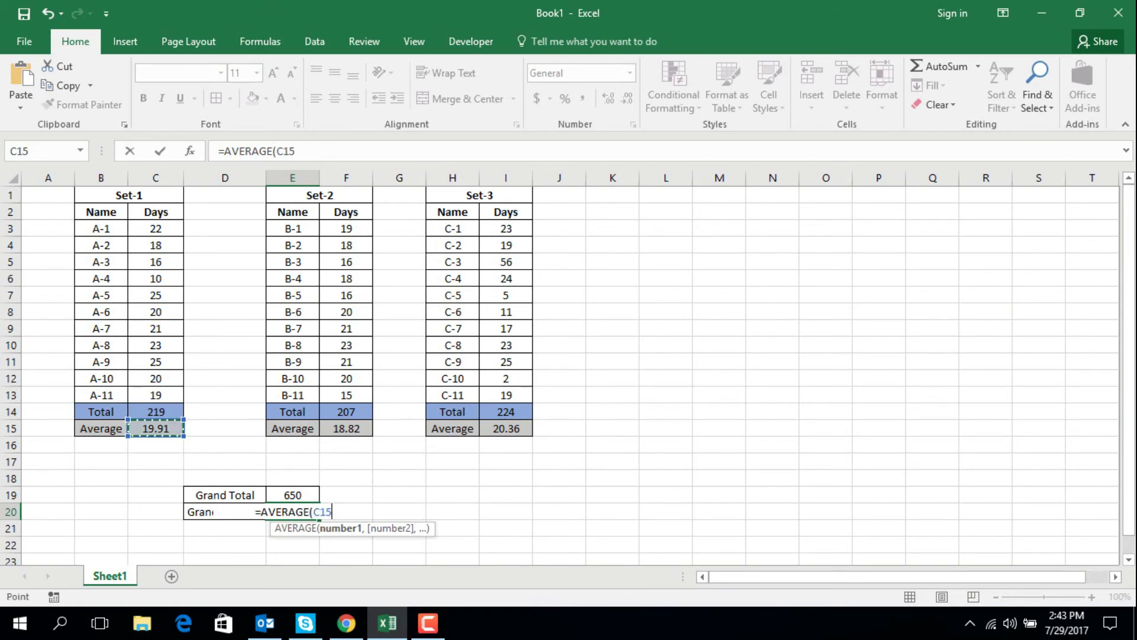
{"action": "type", "text": ","}
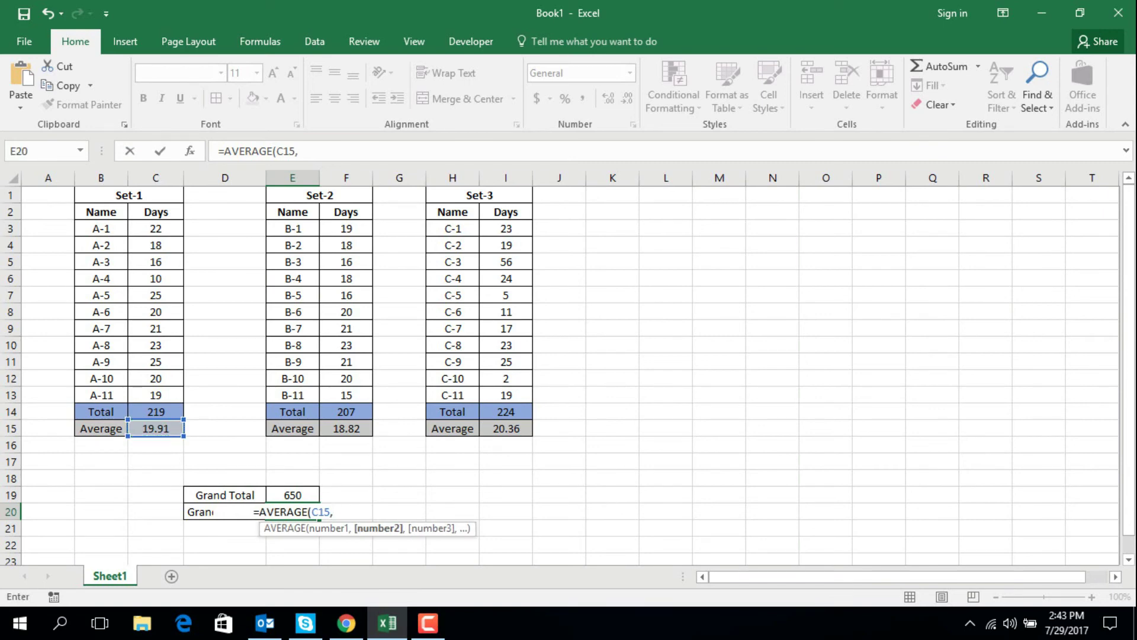
{"action": "left_click", "coordinate": [346, 428]}
{"action": "type", "text": ","}
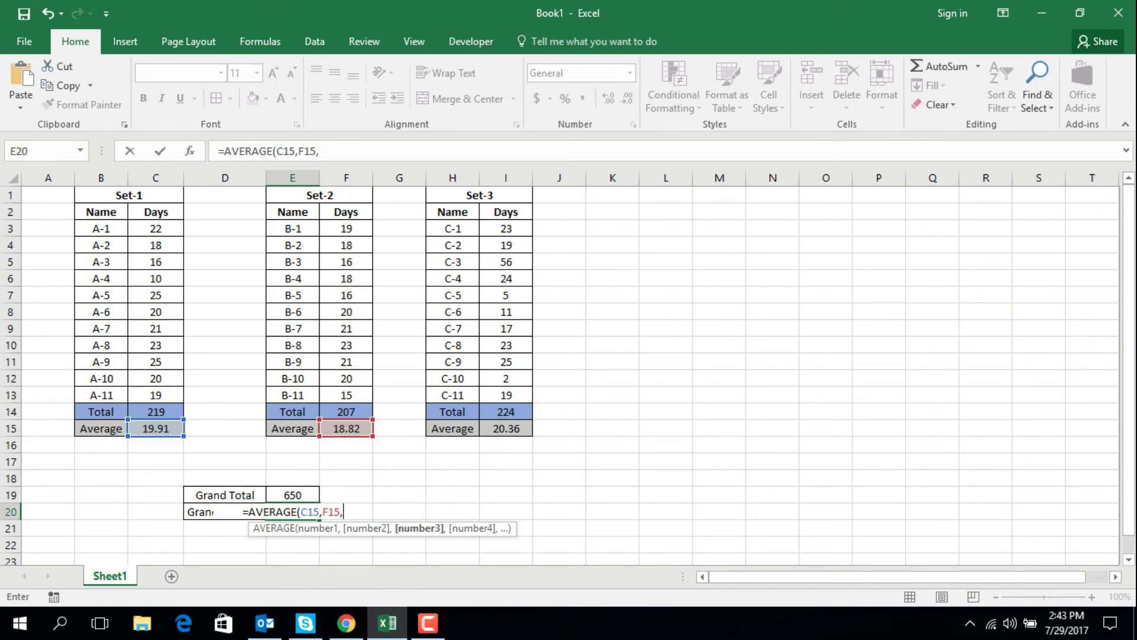
{"action": "left_click", "coordinate": [506, 428]}
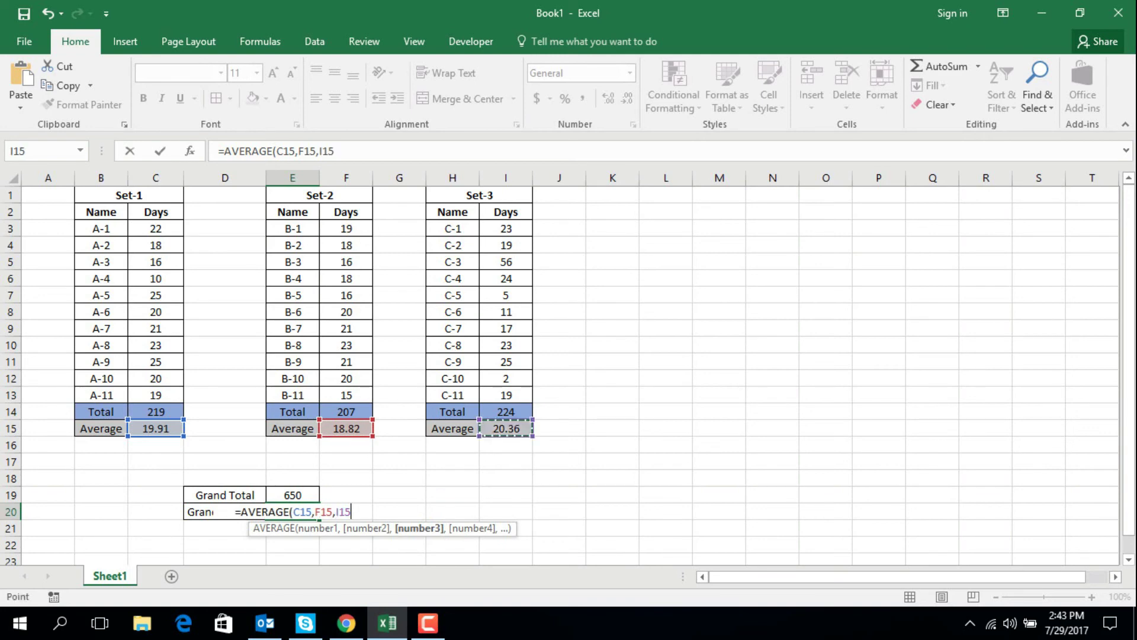
{"action": "type", "text": ")"}
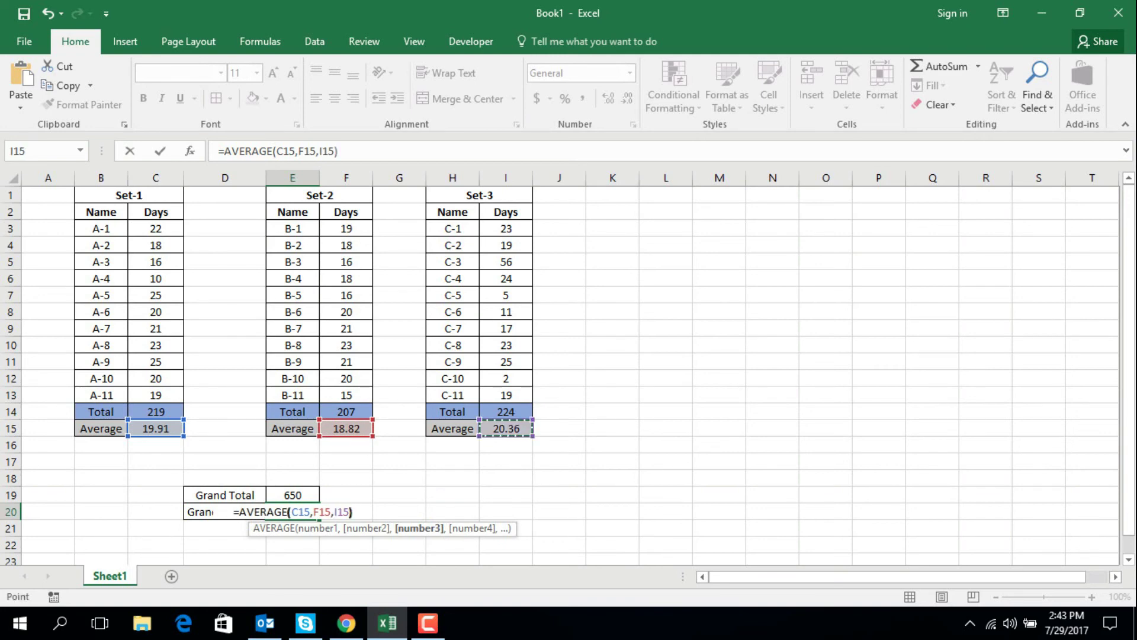
{"action": "key", "text": "Return"}
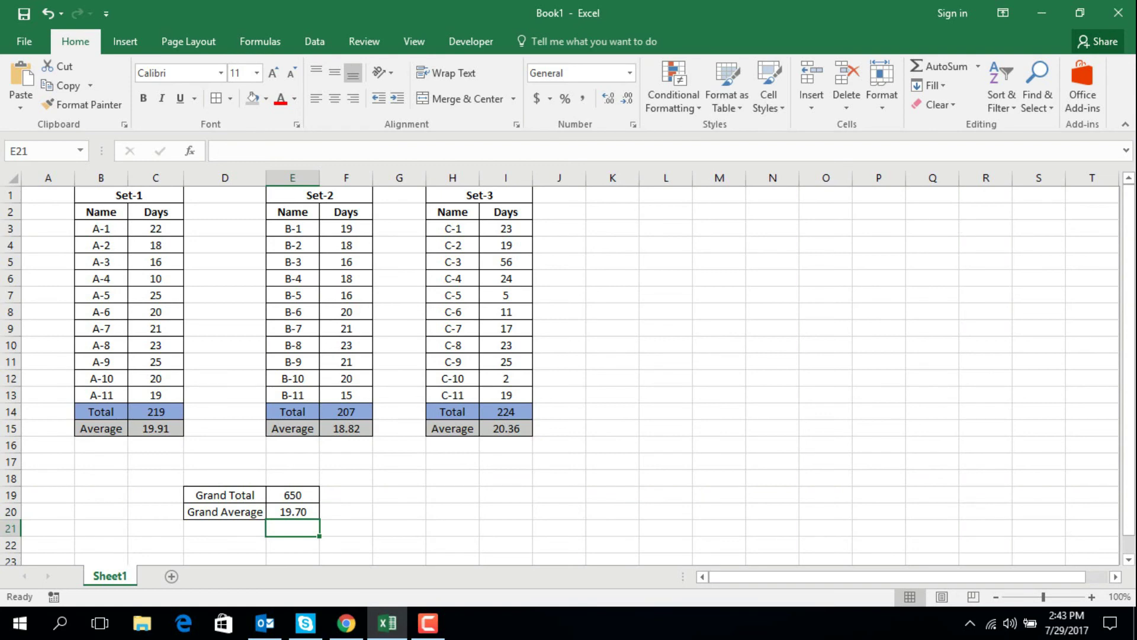
{"action": "left_click", "coordinate": [293, 511]}
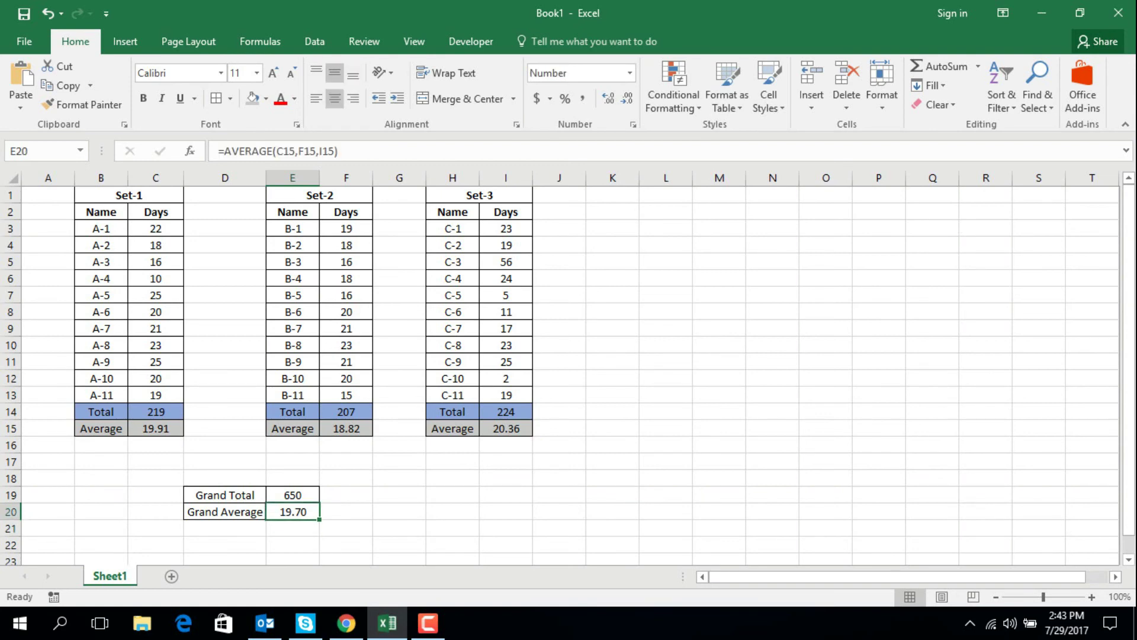
{"action": "type", "text": "="}
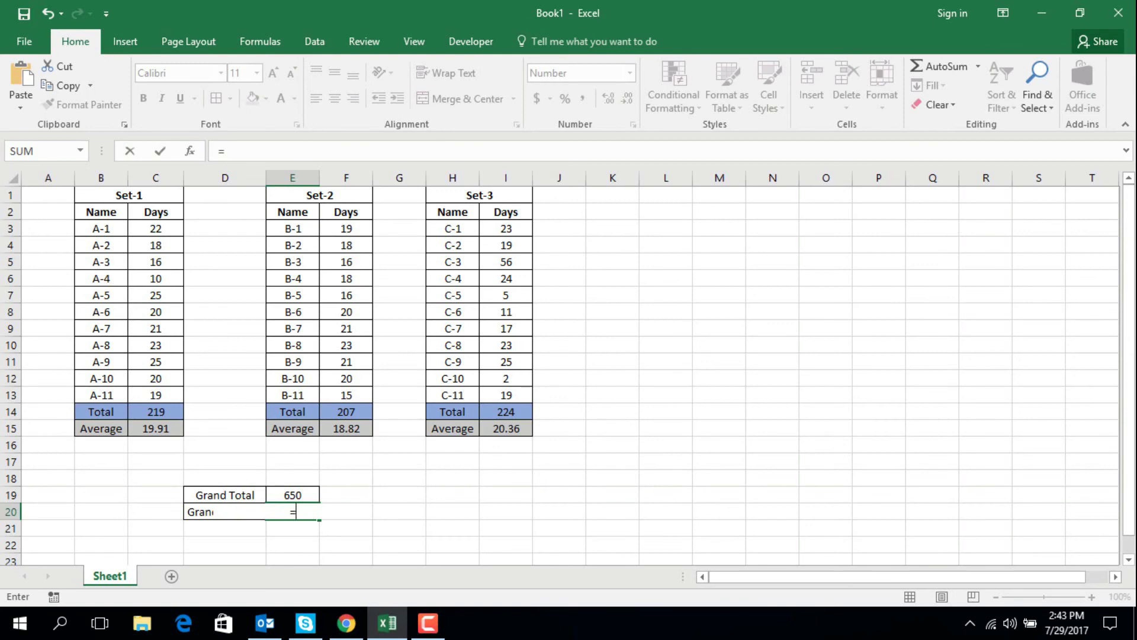
{"action": "left_click_drag", "start_coordinate": [155, 228], "coordinate": [530, 401]}
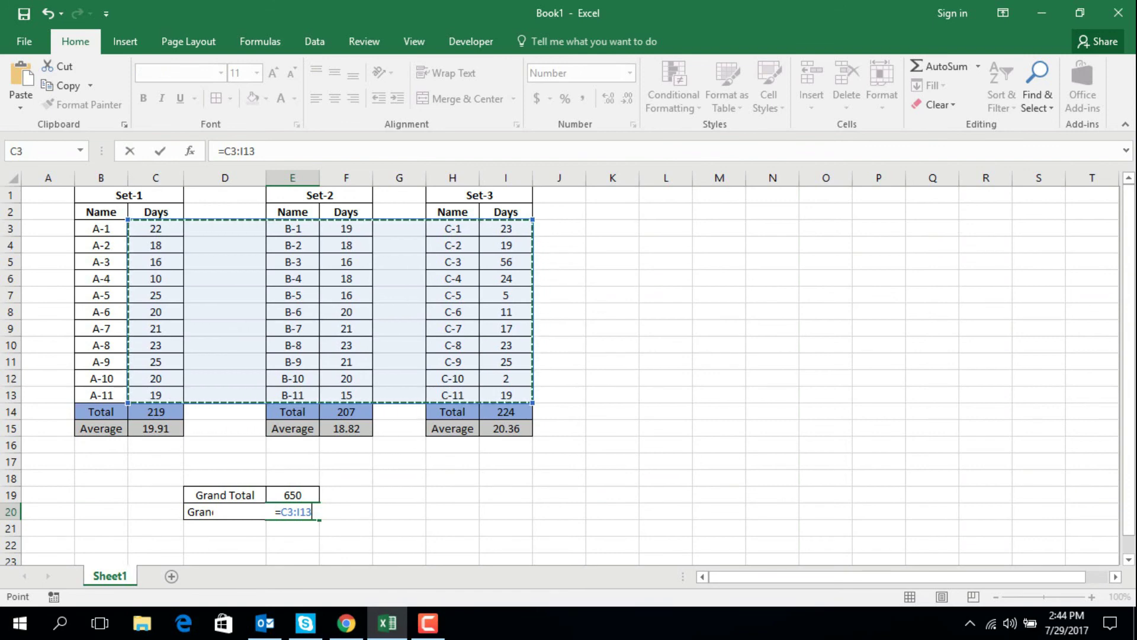
{"action": "key", "text": "BackSpace"}
{"action": "key", "text": "BackSpace"}
{"action": "key", "text": "BackSpace"}
{"action": "key", "text": "BackSpace"}
{"action": "key", "text": "BackSpace"}
{"action": "key", "text": "BackSpace"}
- Replace the grand average formula in cell E20 with =AVERAGE(C3:I13), covering the whole block of all three sets
{"action": "type", "text": "a"}
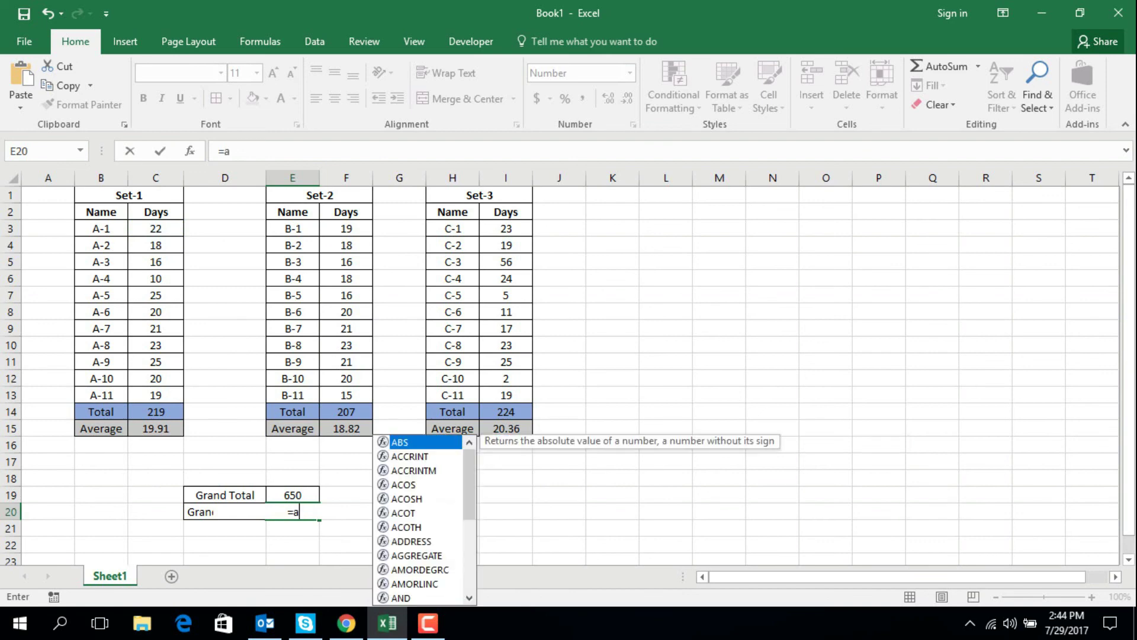
{"action": "type", "text": "vera"}
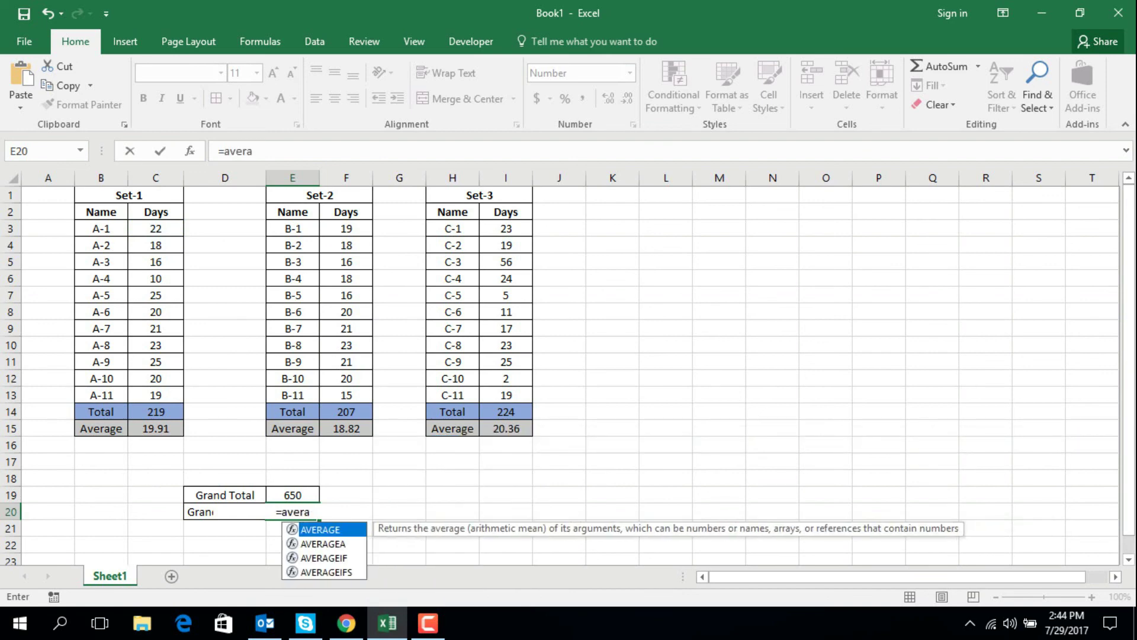
{"action": "key", "text": "Tab"}
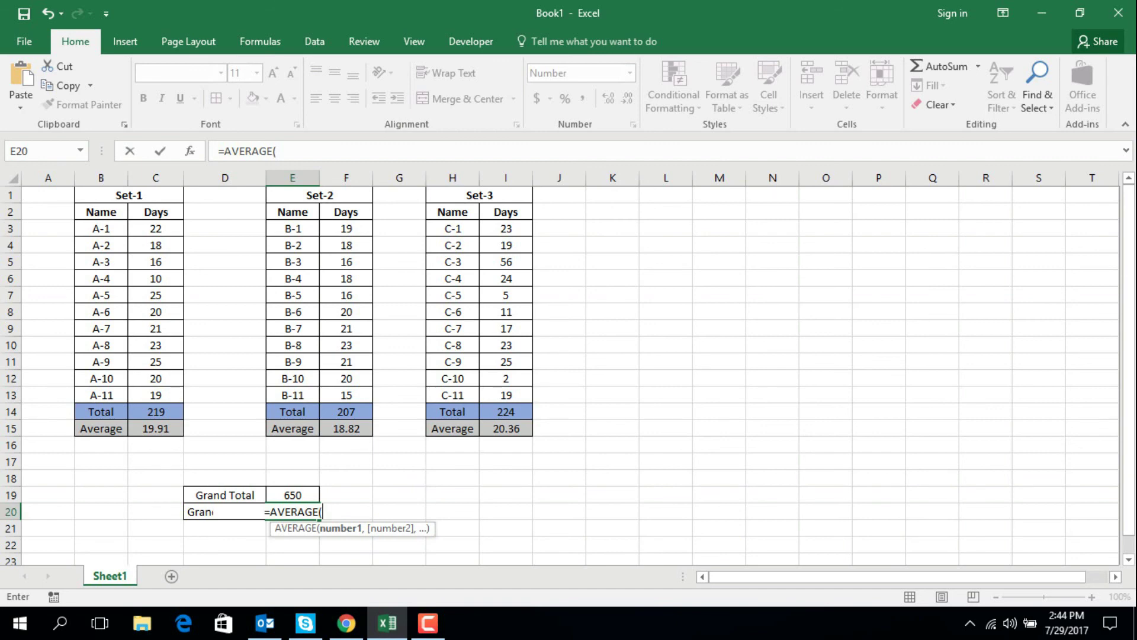
{"action": "left_click_drag", "start_coordinate": [156, 228], "coordinate": [506, 396]}
{"action": "type", "text": ")"}
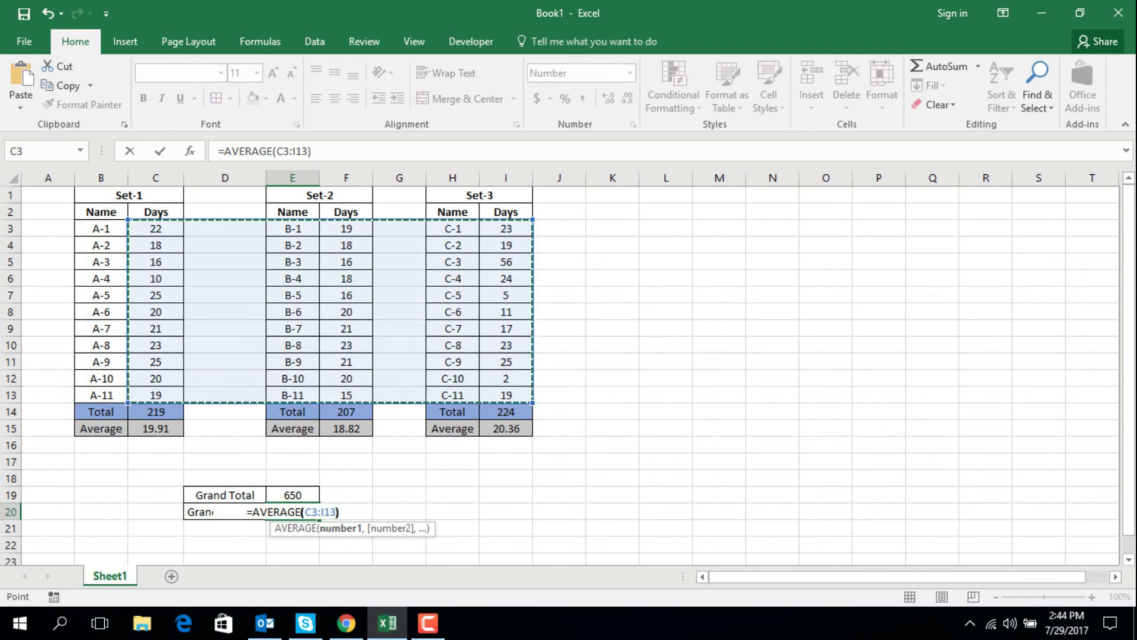
{"action": "key", "text": "Return"}
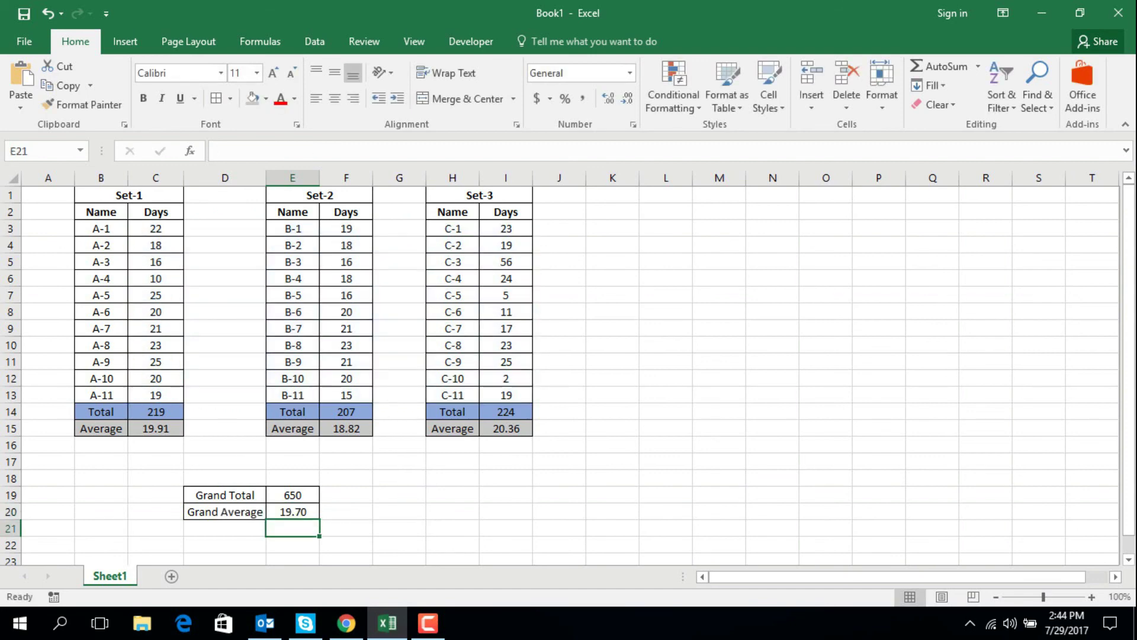